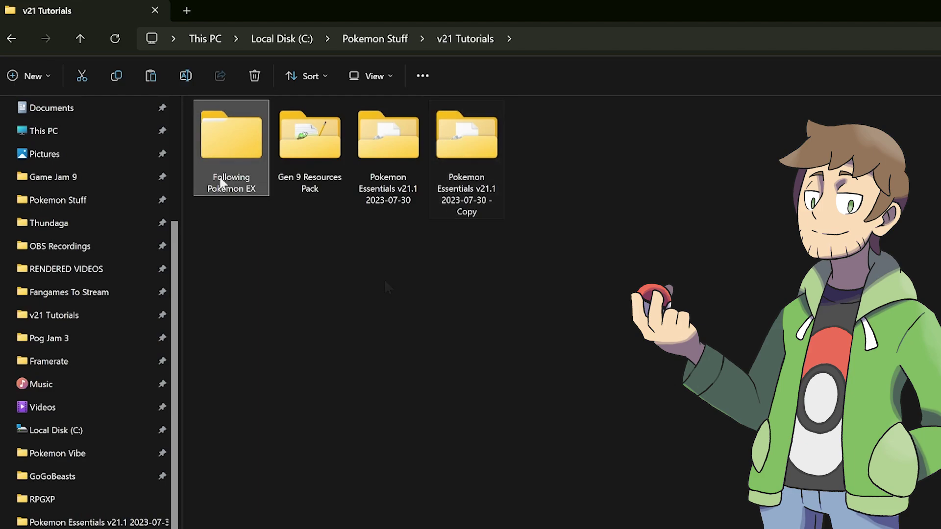
Step: Open the Following Pokemon EX folder and then its Data folder
double_click(221, 182)
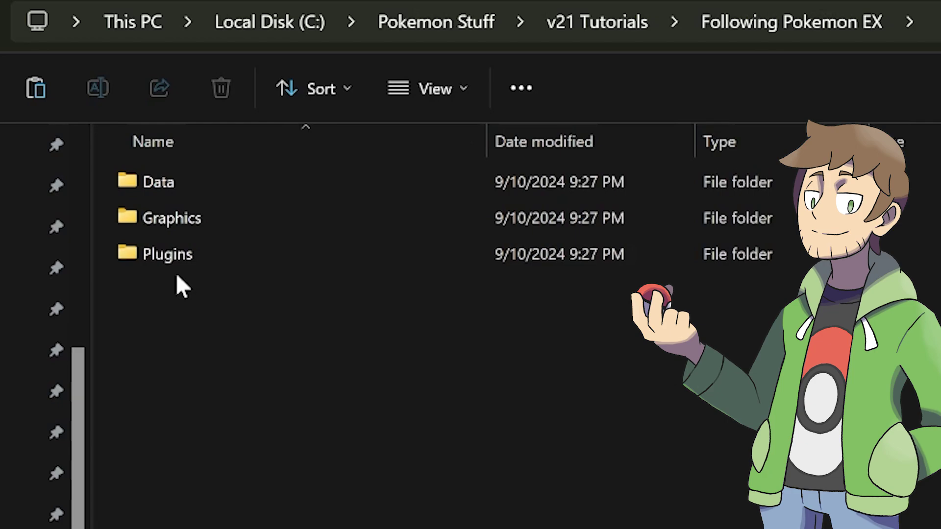
double_click(165, 195)
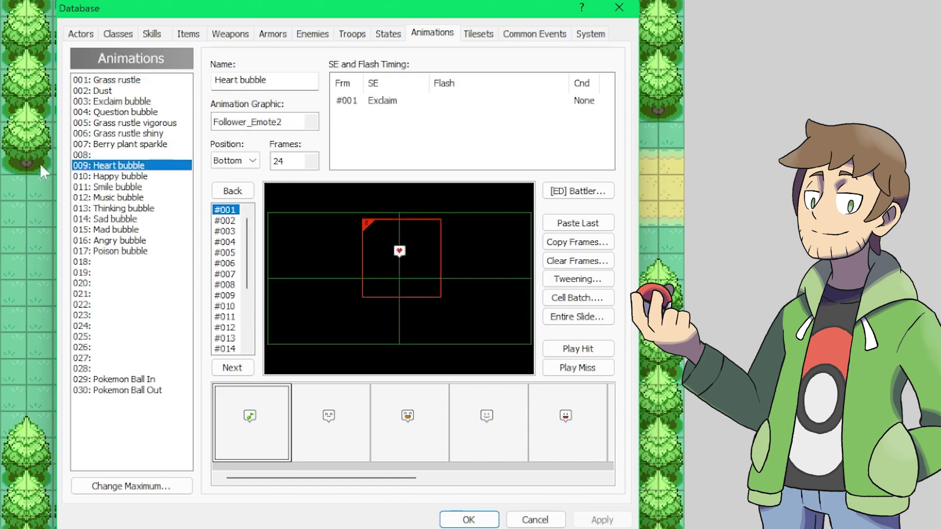
Step: Move to the Happy bubble animation, then talk to the follower in the test game
key(Down)
key(Down)
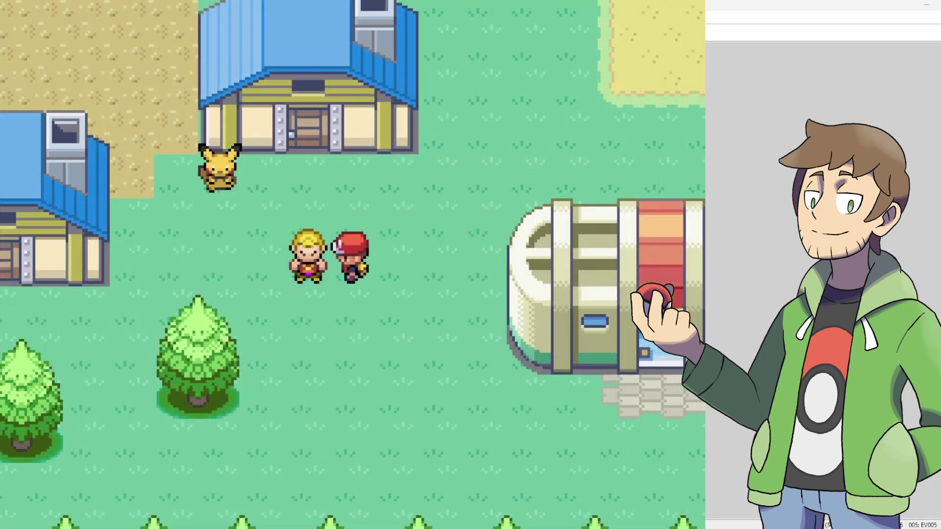
key(Return)
key(Return)
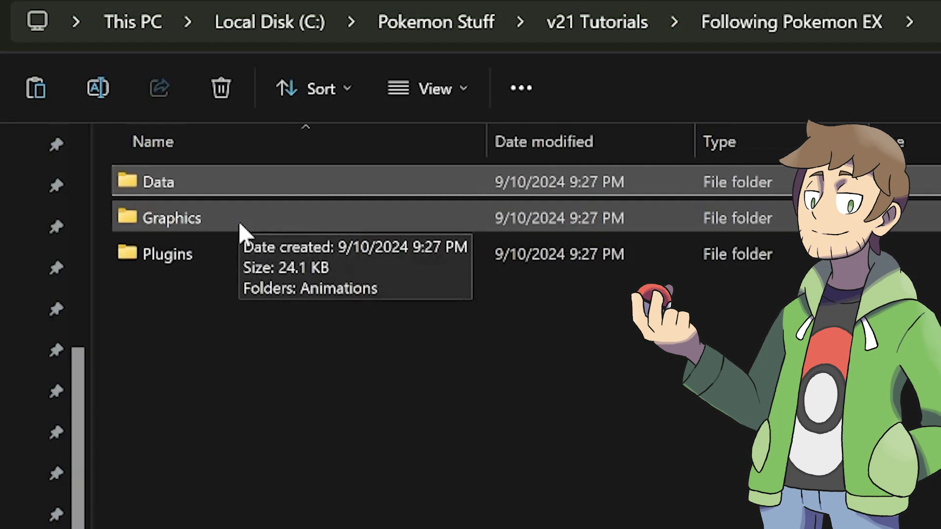
Step: Open Follower_Emote2.png from Graphics > Animations in an image viewer and zoom in
double_click(239, 223)
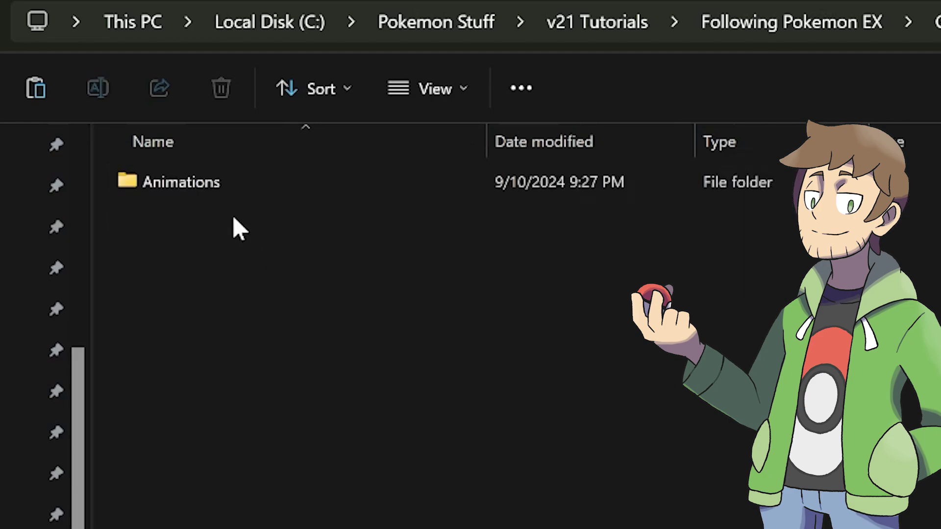
double_click(213, 190)
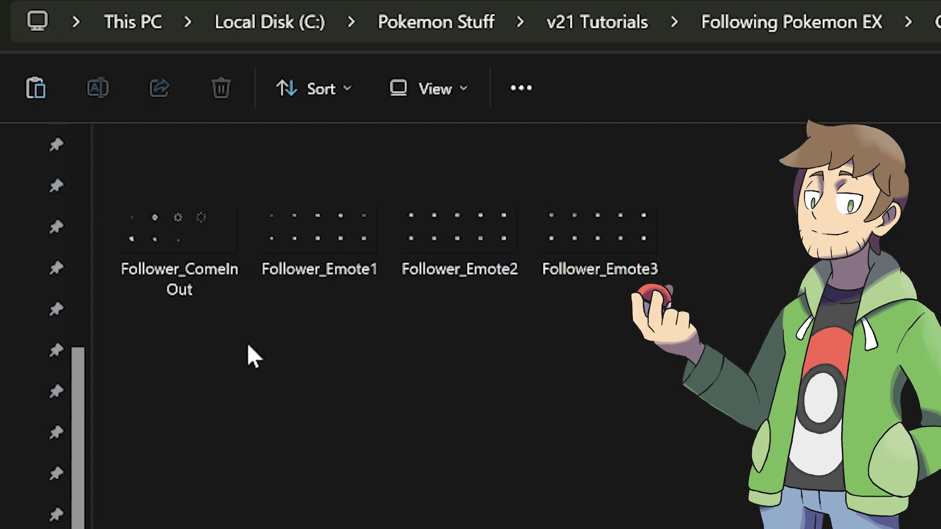
click(398, 223)
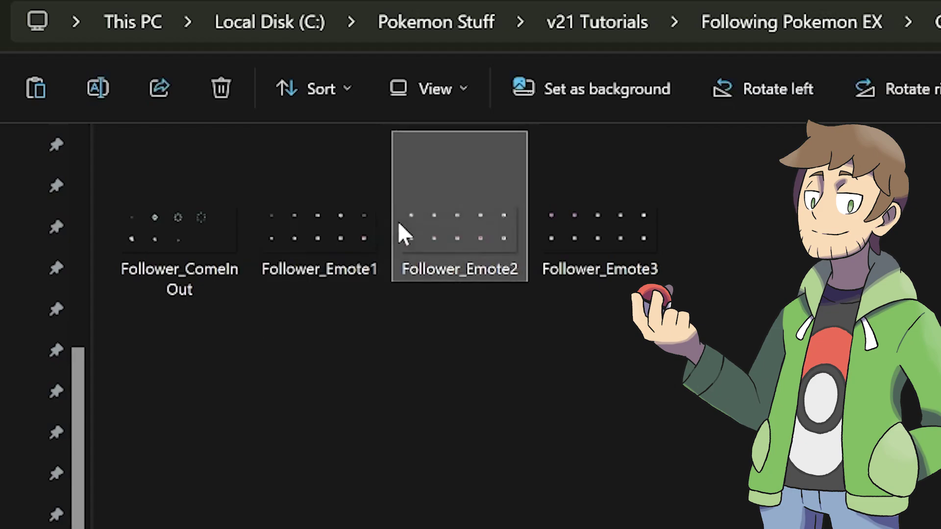
double_click(404, 227)
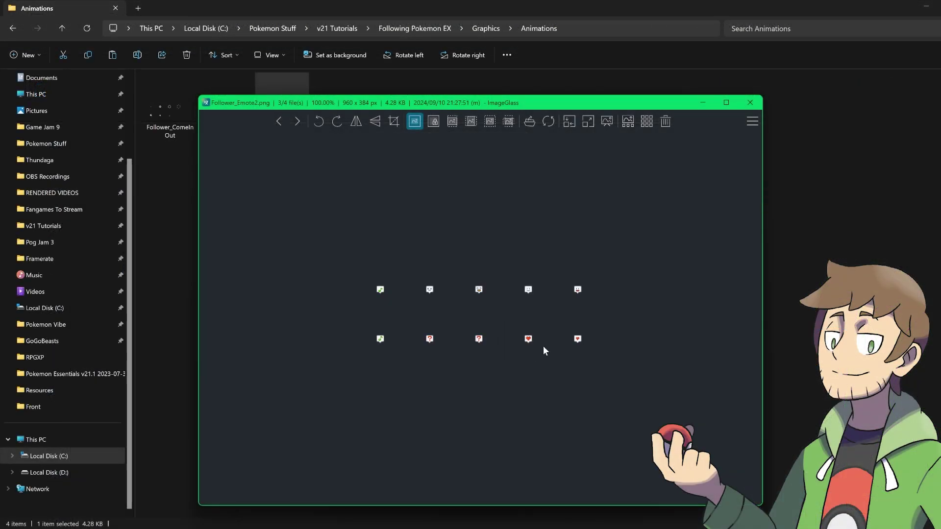
scroll(572, 308, up, 1)
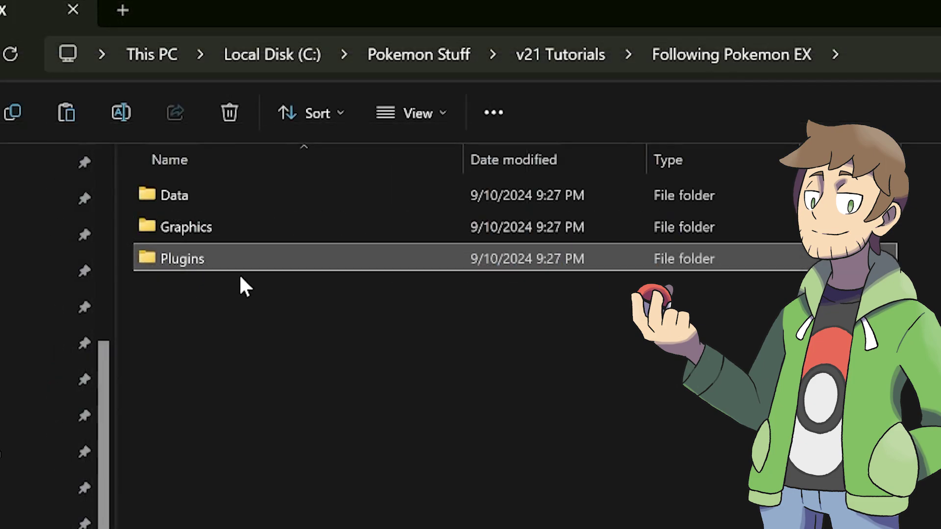
Step: Browse into Plugins > Following Pokemon EX, look inside Main Module, then go back
double_click(239, 267)
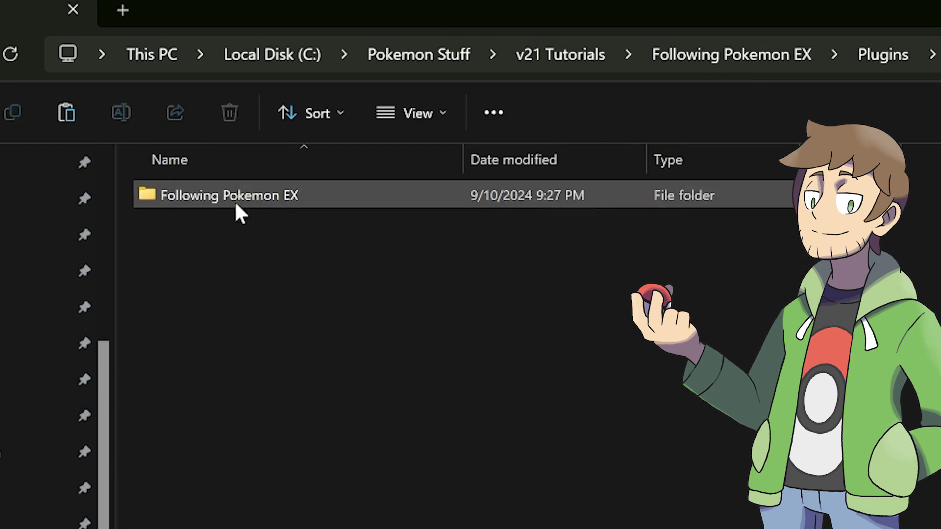
double_click(238, 202)
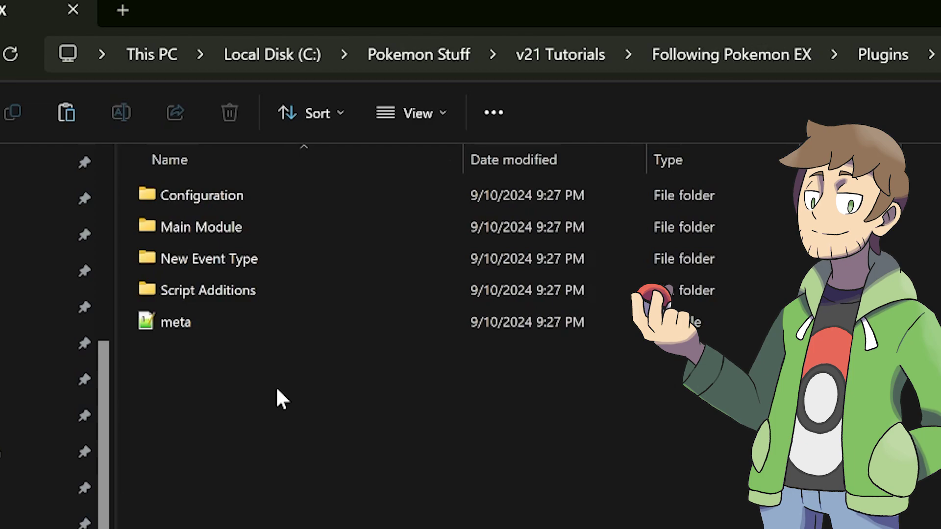
double_click(228, 218)
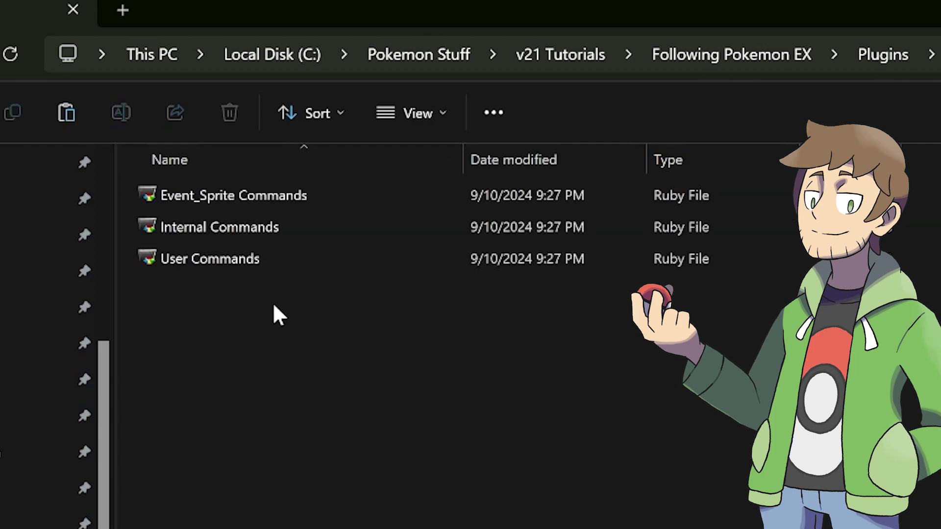
key(alt+Left)
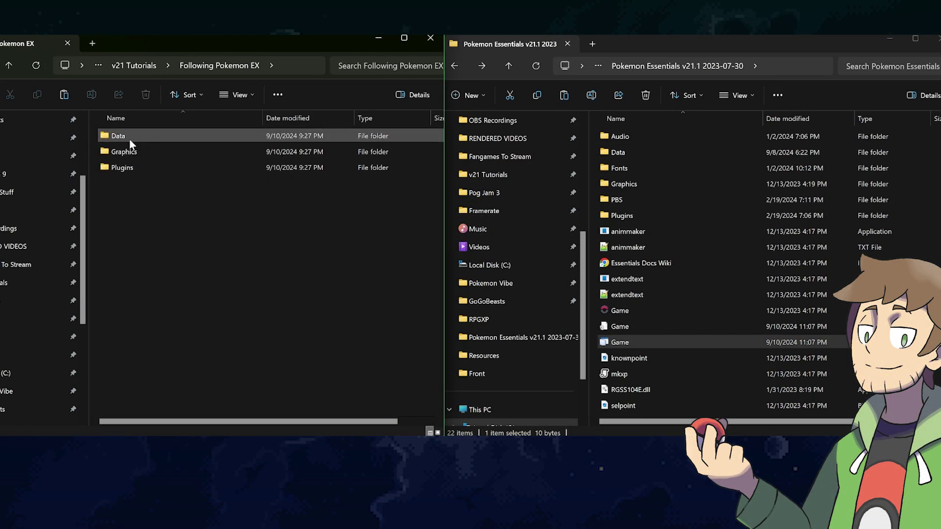
Step: Paste Data, Graphics and Plugins into the Essentials v21.1 folder, replacing existing files
drag(129, 138, 125, 170)
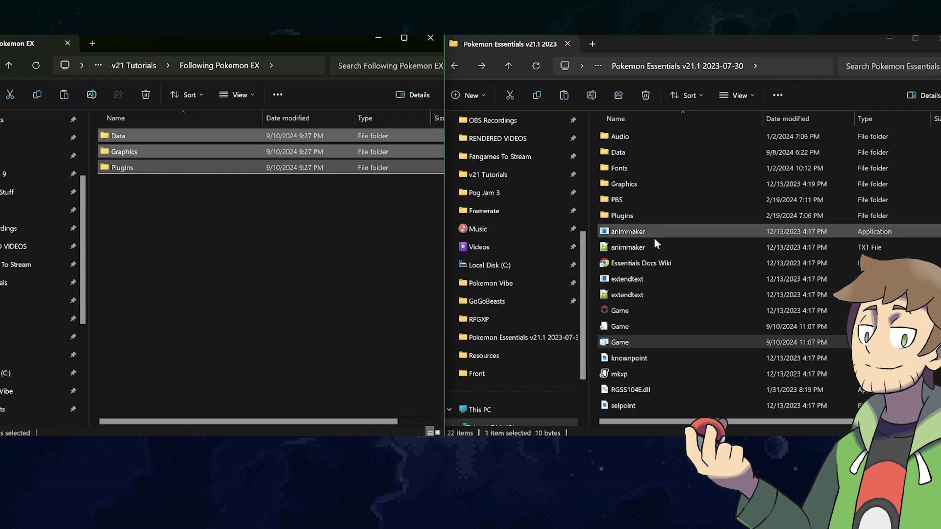
click(642, 252)
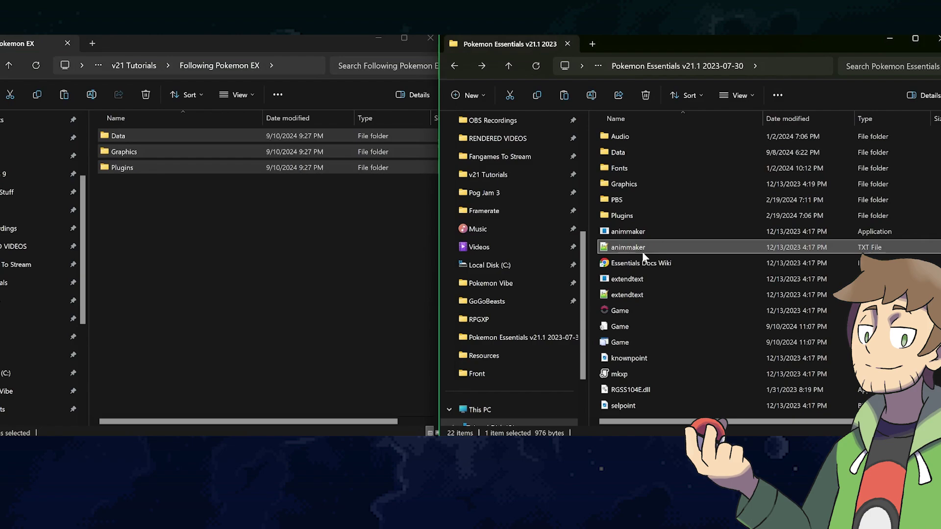
key(ctrl+v)
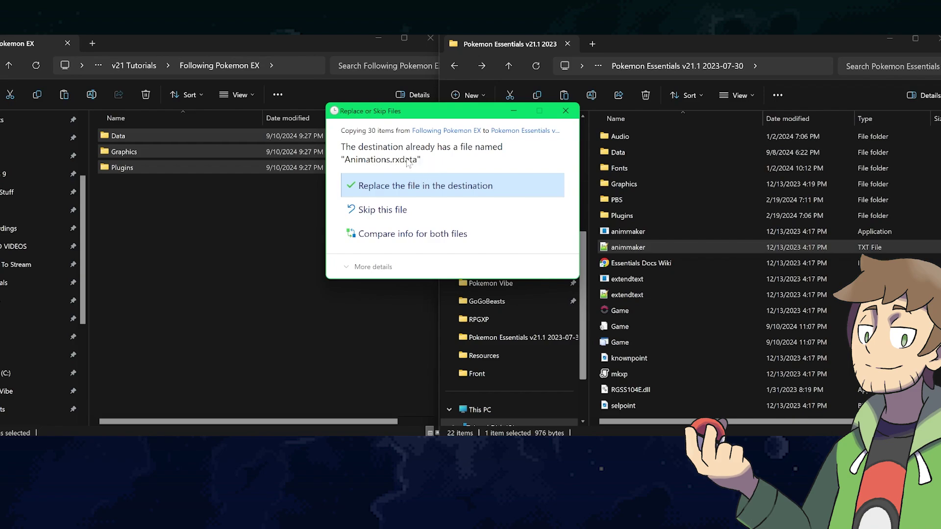
click(415, 181)
click(415, 185)
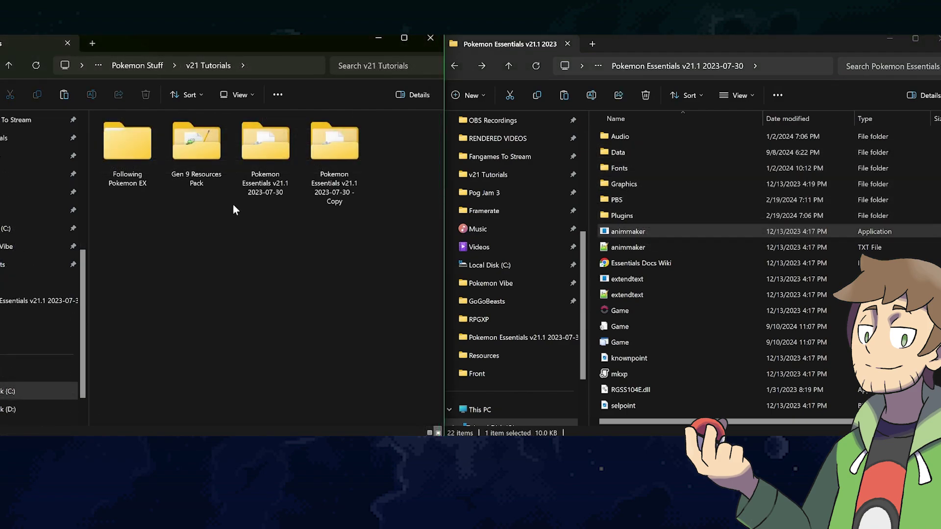
Step: In Gen 9 Resources Pack > Graphics > Characters, select the Followers and Followers shiny folders
double_click(205, 162)
double_click(194, 152)
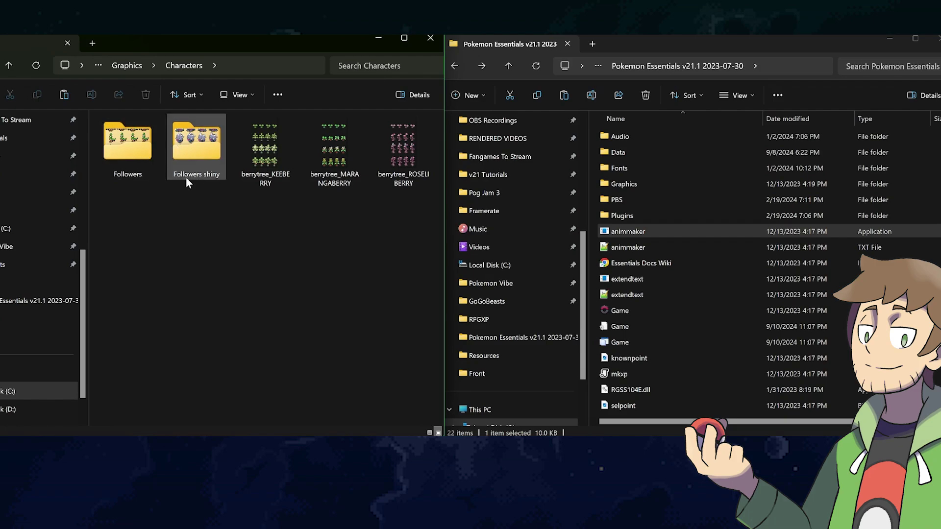
click(146, 160)
double_click(145, 161)
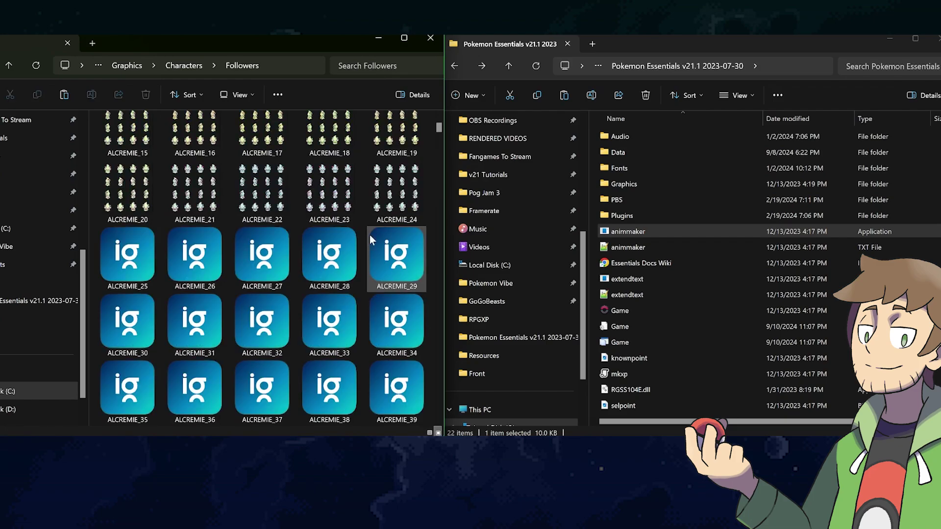
scroll(439, 157, down, 10)
drag(440, 167, 440, 133)
click(186, 66)
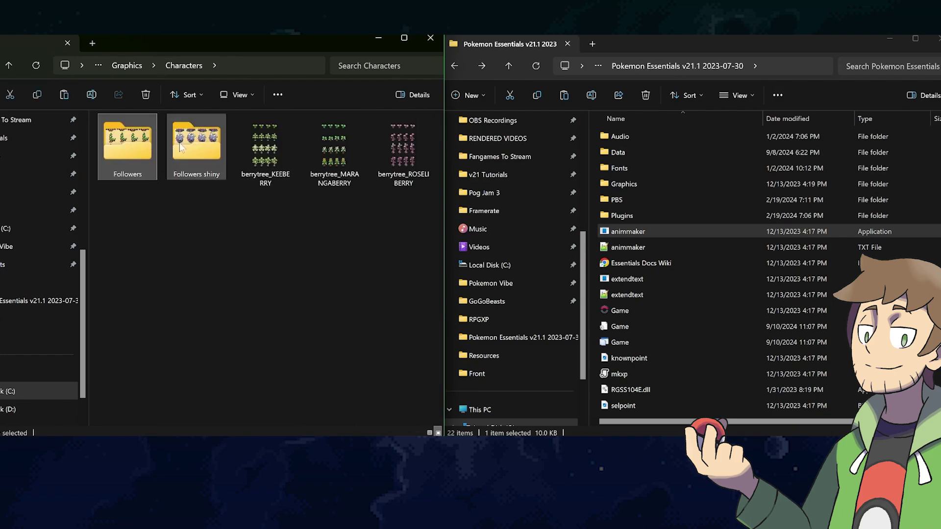
ctrl+click(198, 146)
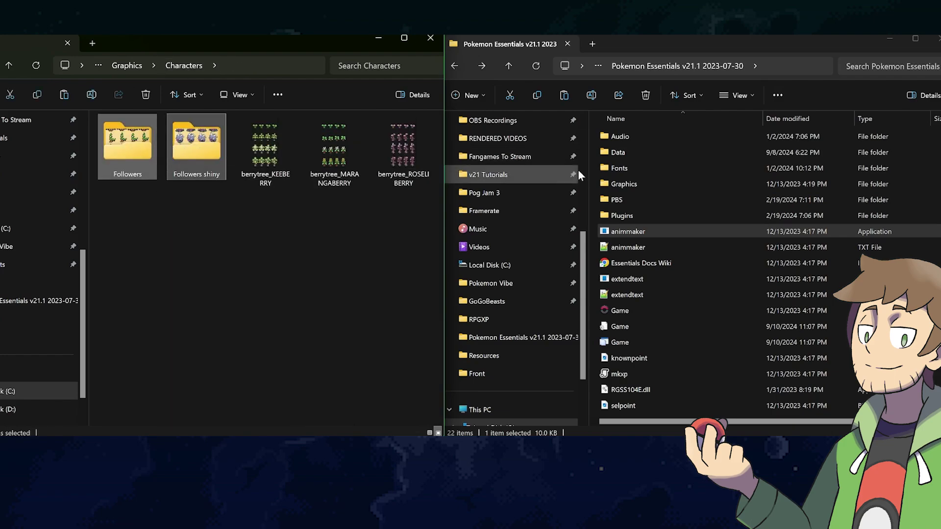
Step: Paste both folders into the Essentials project's Graphics > Characters folder
double_click(632, 184)
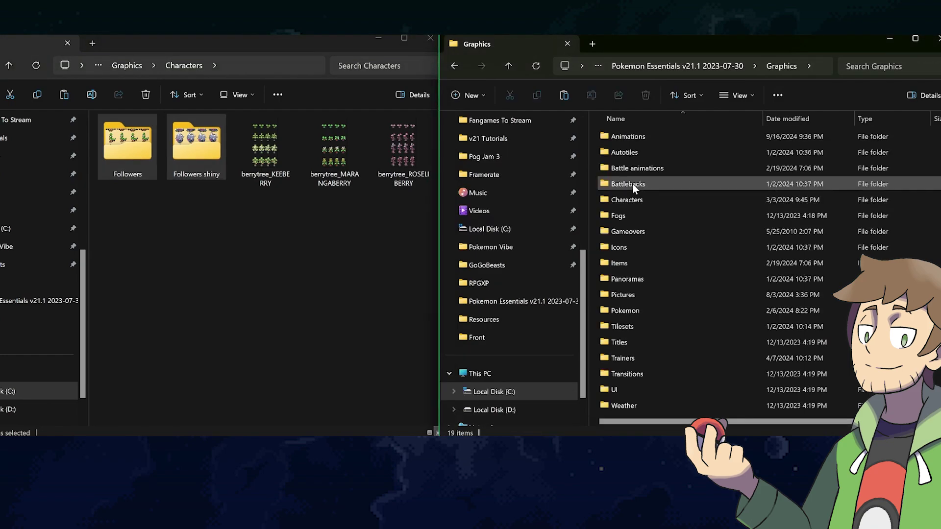
double_click(628, 201)
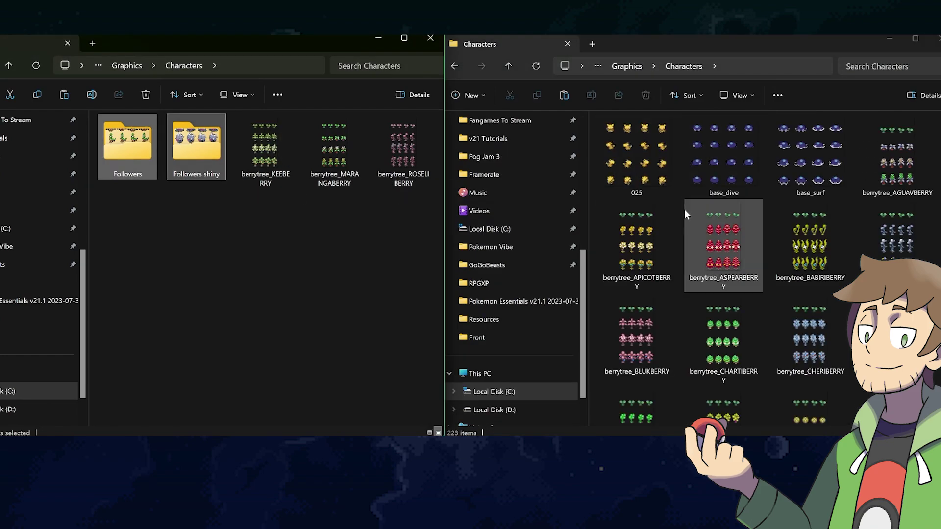
key(ctrl+v)
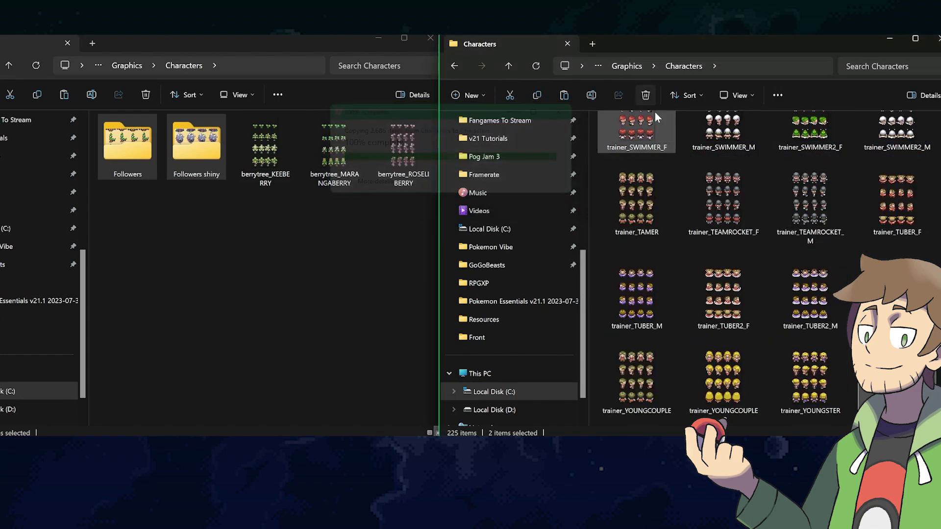
Step: Refresh the project's Characters folder to show the newly pasted follower sprites
click(535, 66)
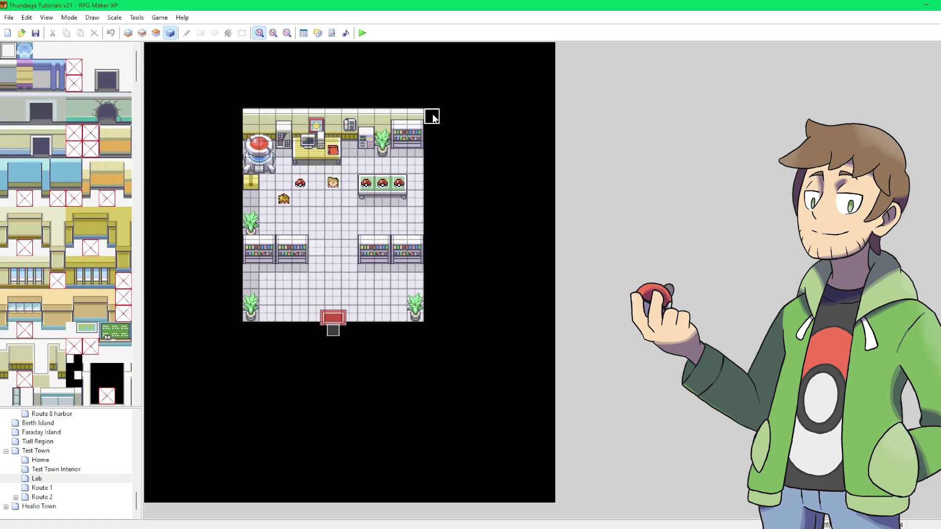
Step: Set the Lab map event's script to FollowingPkmn.start_following(10), replacing the X placeholder
right_click(433, 117)
click(455, 121)
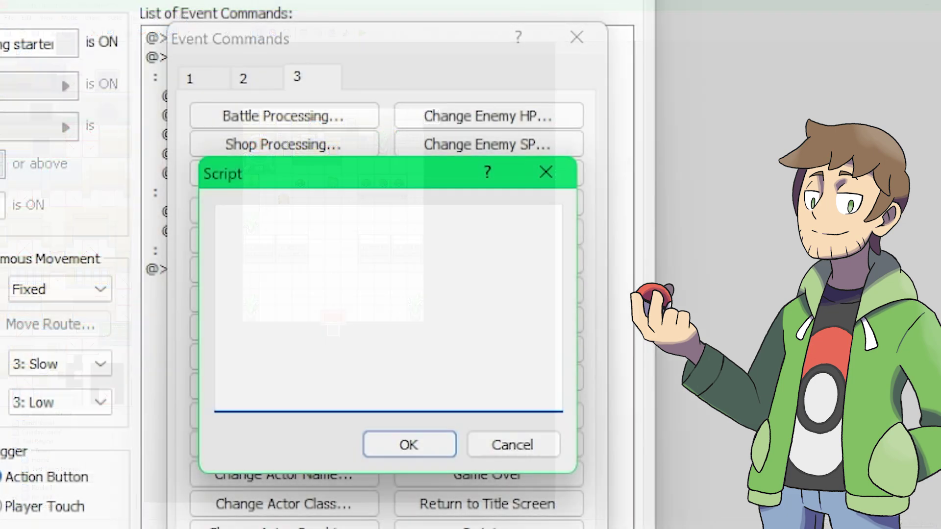
text(FollowingPkmn.start_following(X))
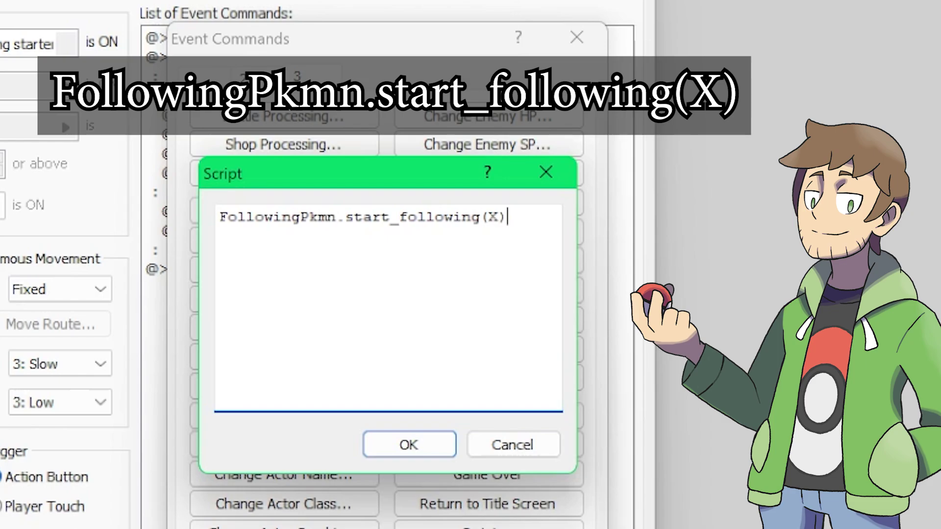
key(Left)
key(Left)
key(shift+Right)
text(10)
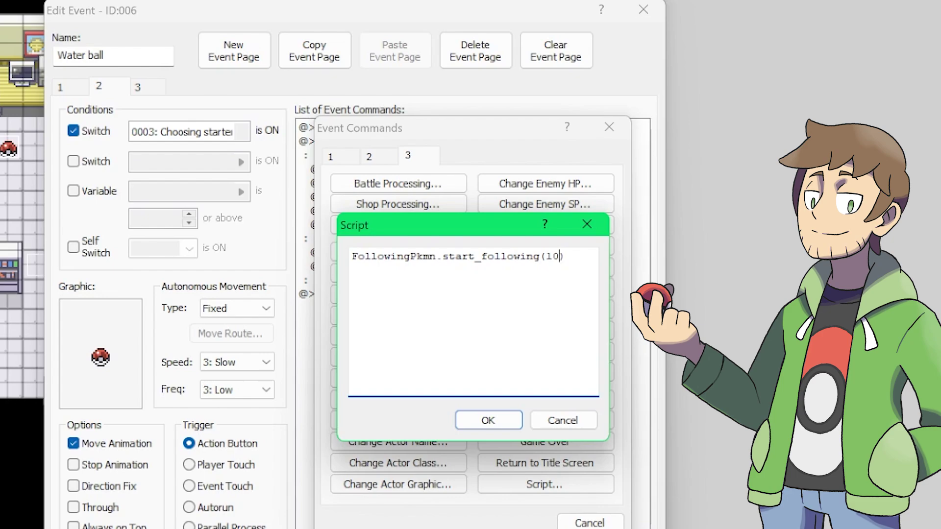
click(488, 420)
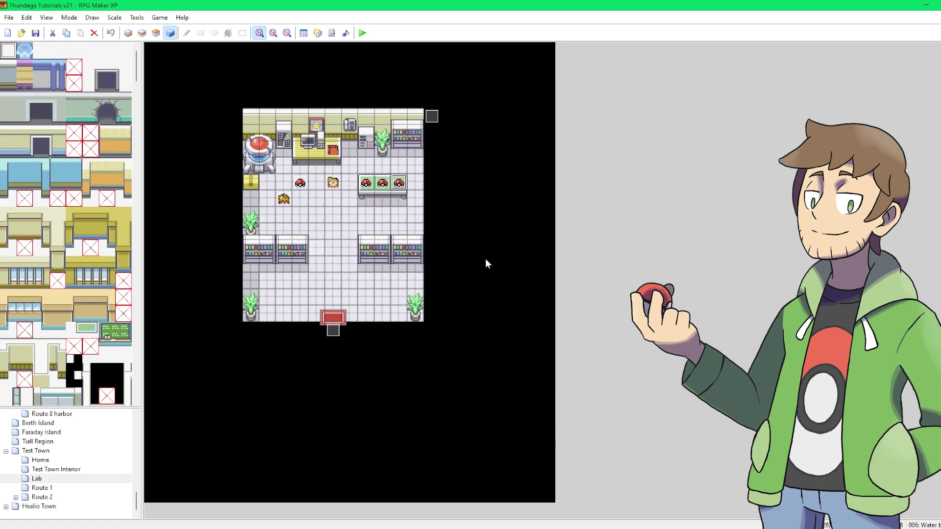
Step: Playtest the game and take Totodile from the Poké Ball without giving it a nickname
click(363, 33)
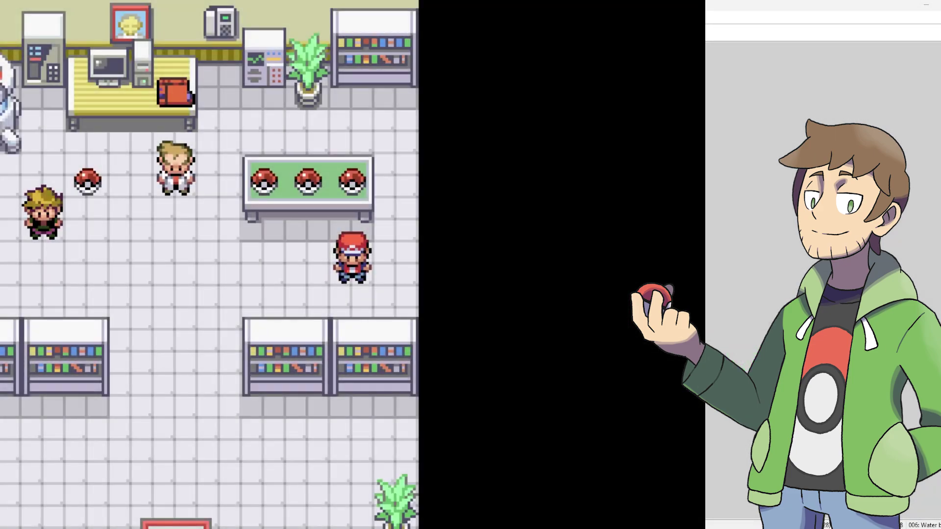
key(x)
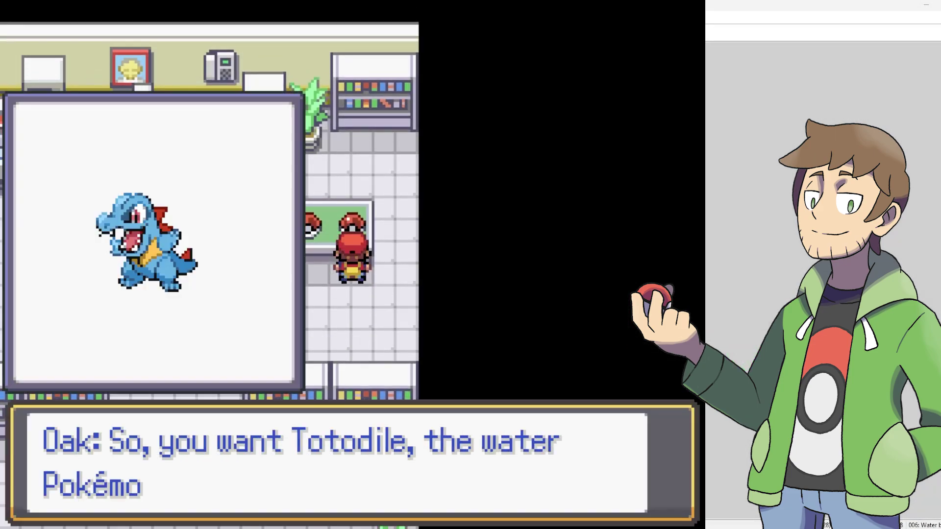
key(x)
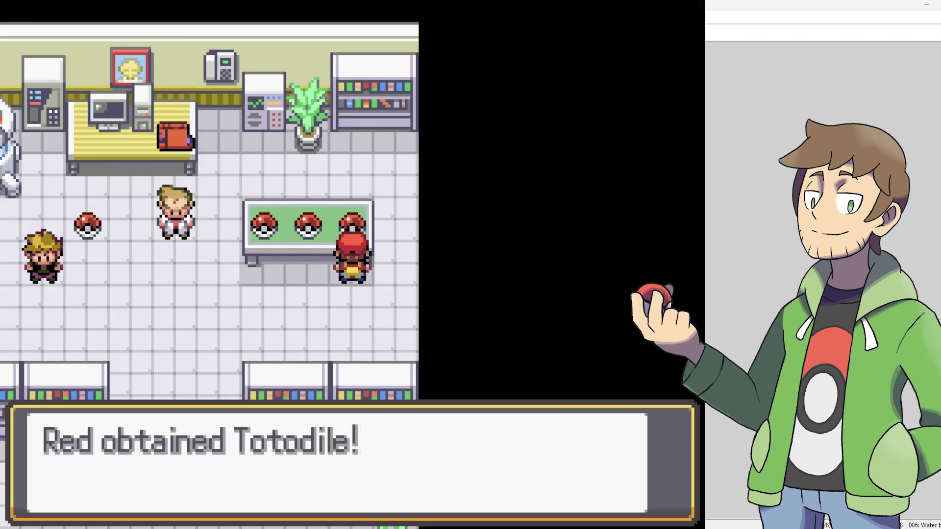
key(x)
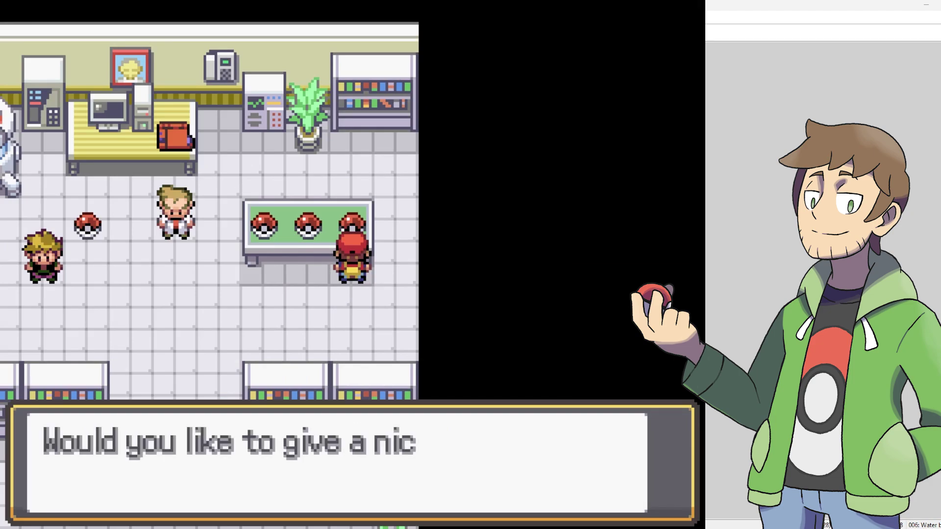
key(Down)
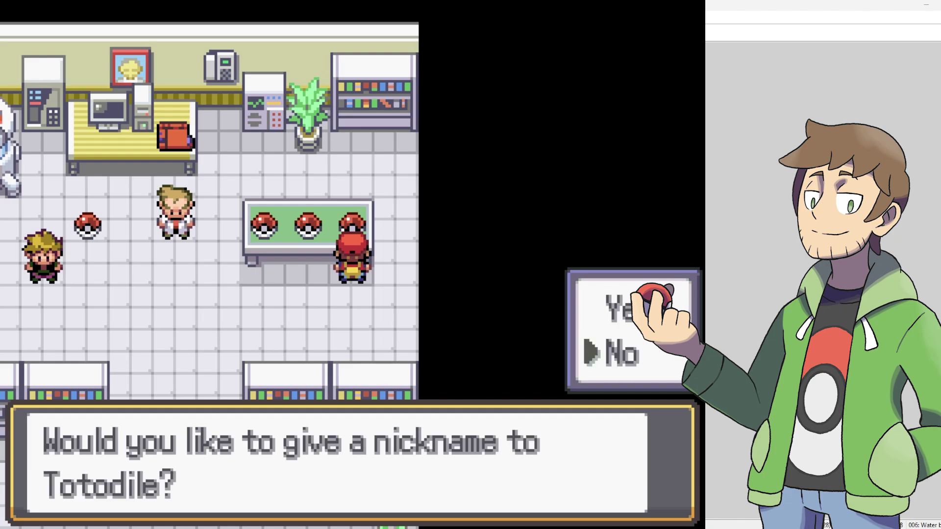
key(x)
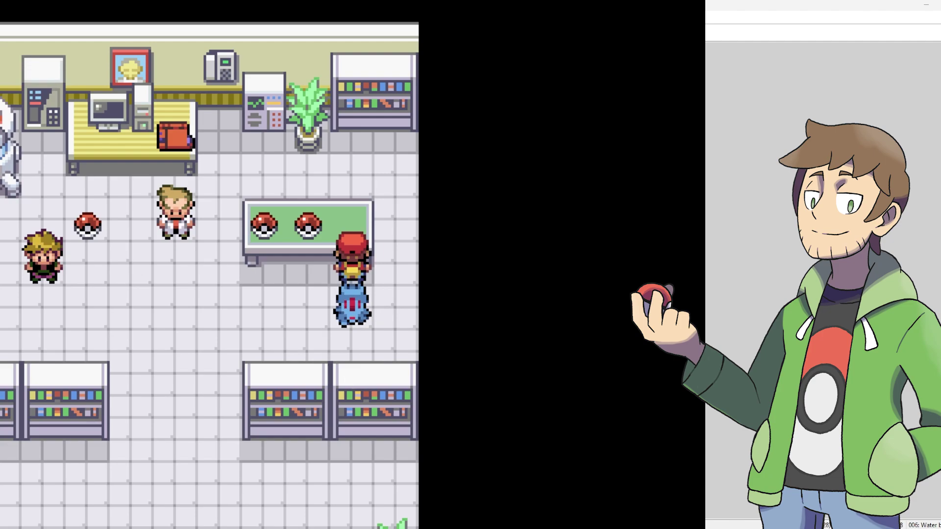
Step: Walk around the lab table with Totodile trailing, then talk to Totodile
key(Right)
key(Up)
key(Up)
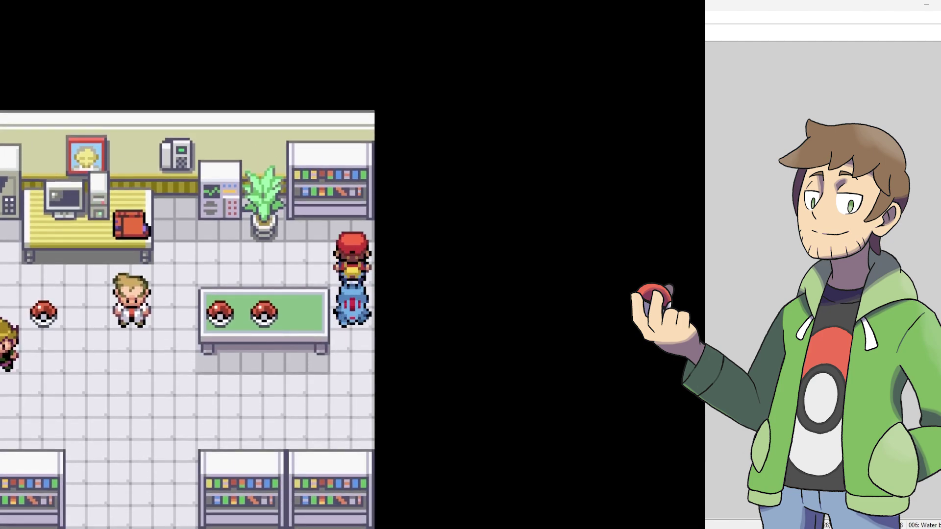
key(Down)
key(Left)
key(Left)
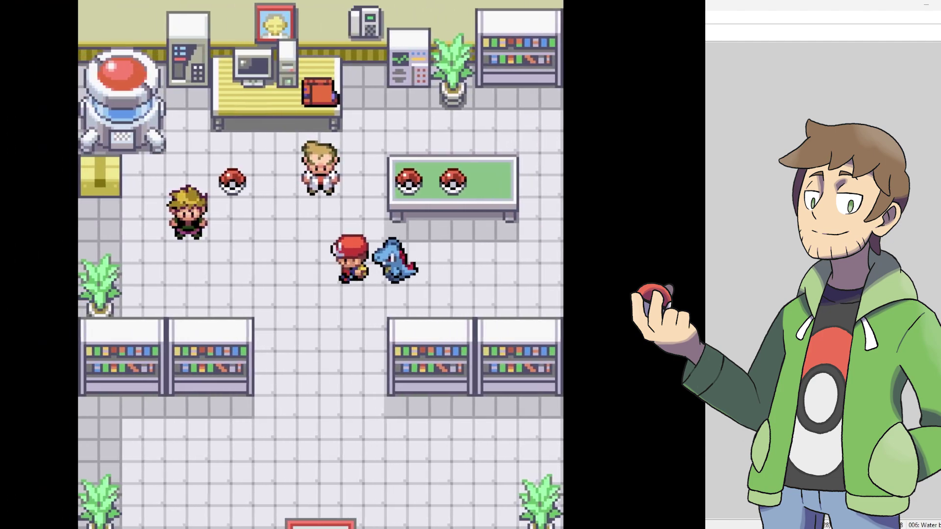
key(Right)
key(Left)
key(x)
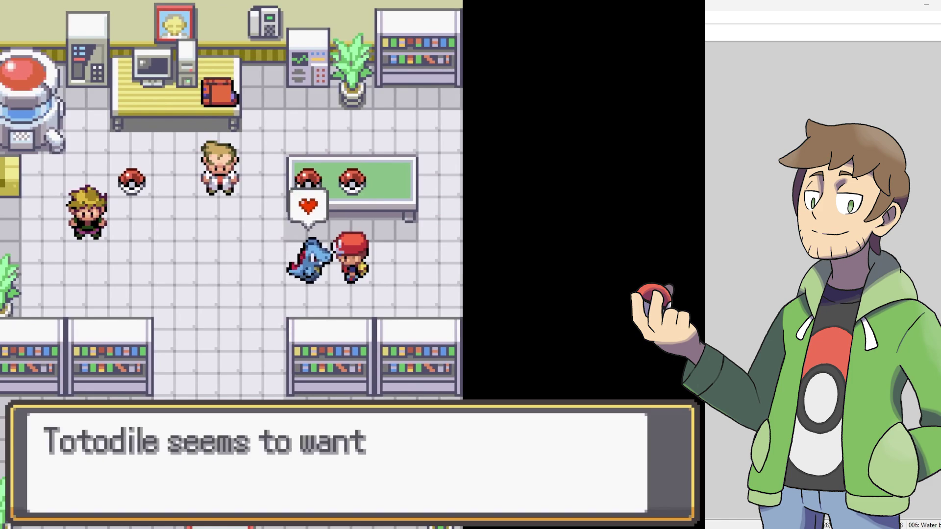
key(x)
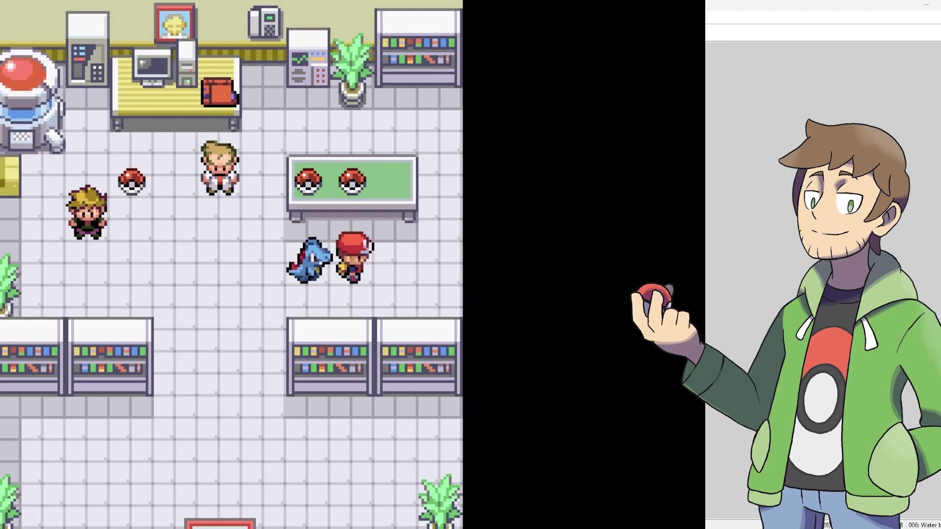
Step: Toggle the following Pokémon off and walk Red around the lab
key(Up)
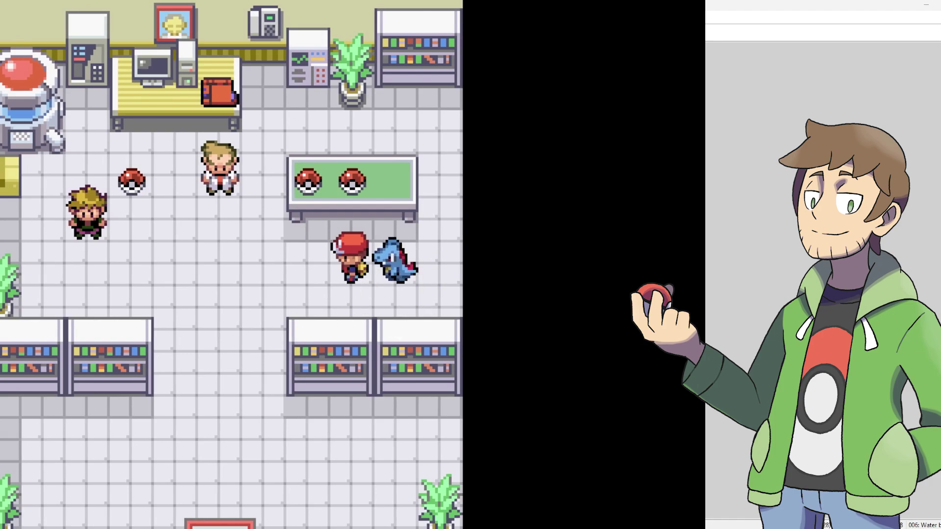
key(Left)
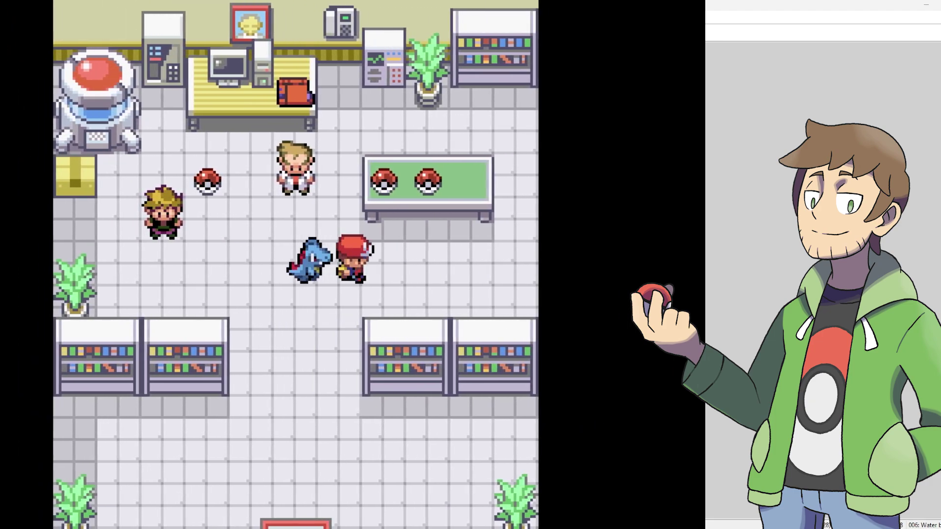
key(Right)
key(Left)
key(Right)
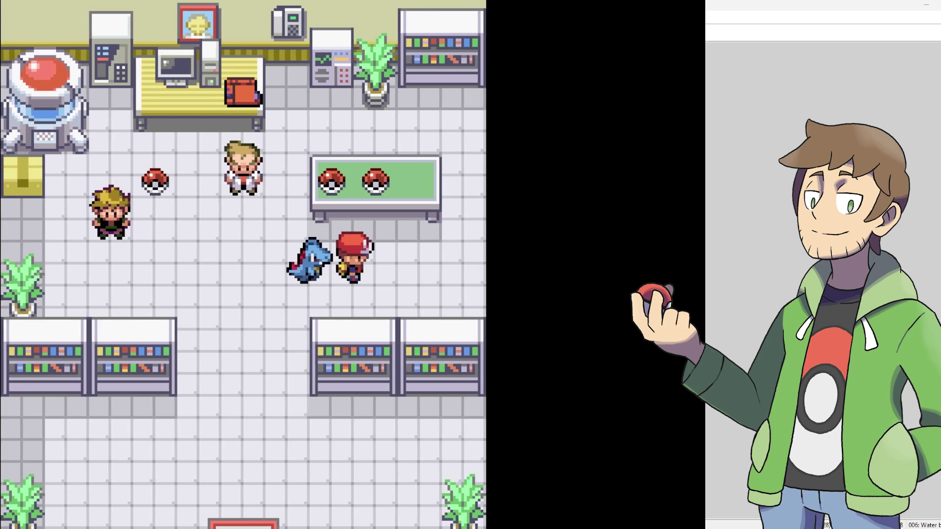
key(Right)
key(Left)
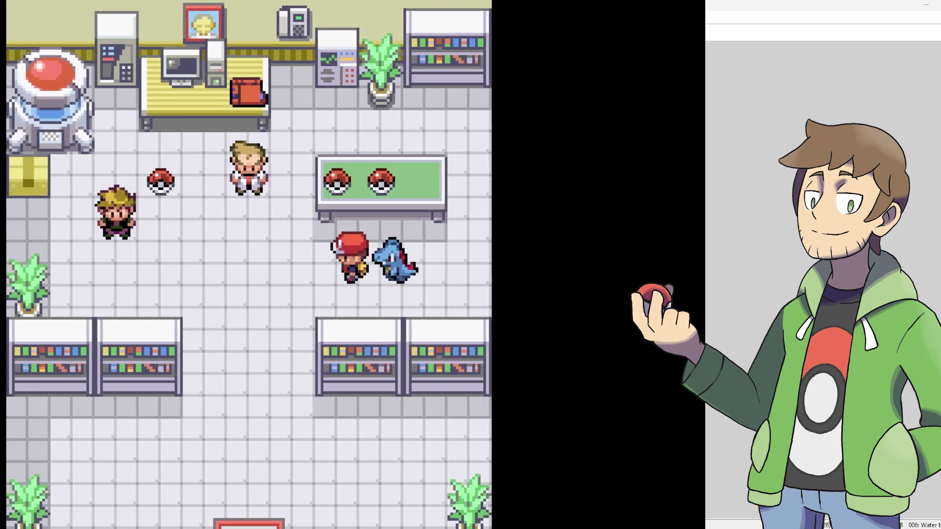
key(Down)
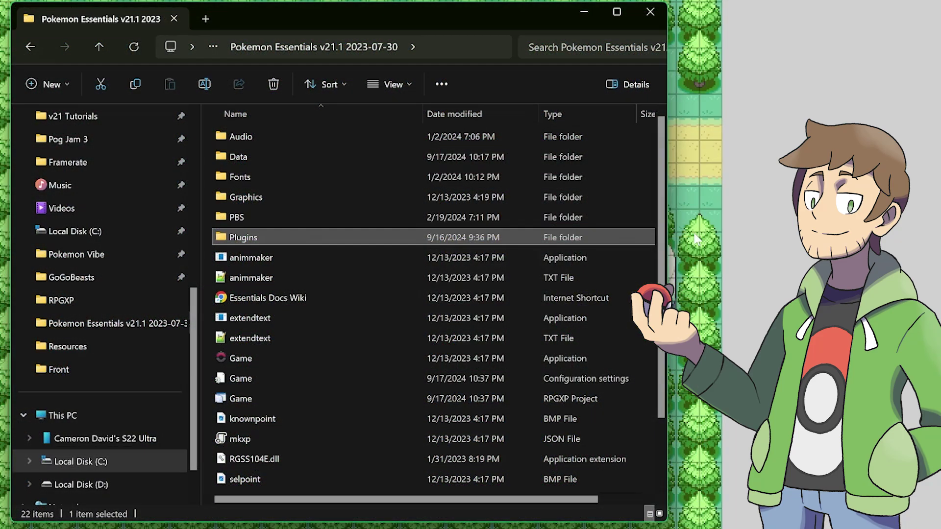
Step: Go to Plugins > Following Pokemon EX > Configuration and open 000_Config in Notepad++
double_click(278, 236)
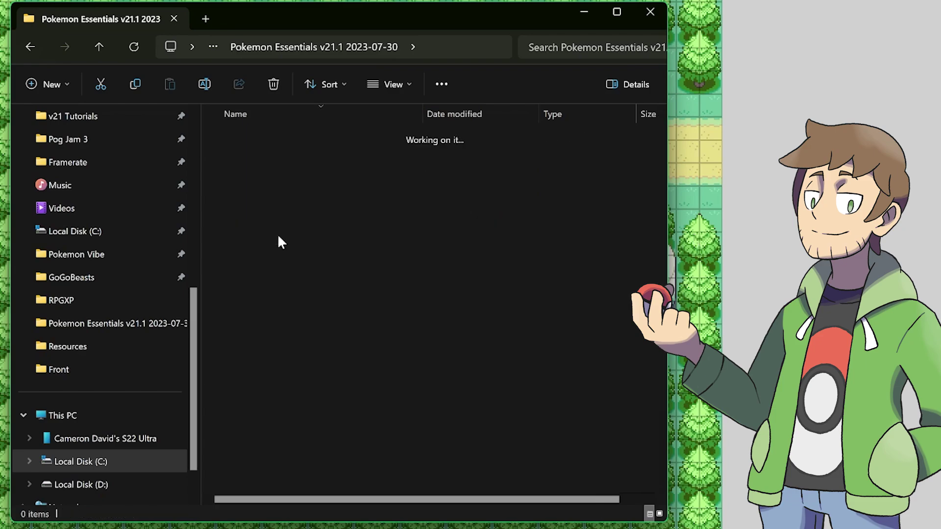
double_click(275, 178)
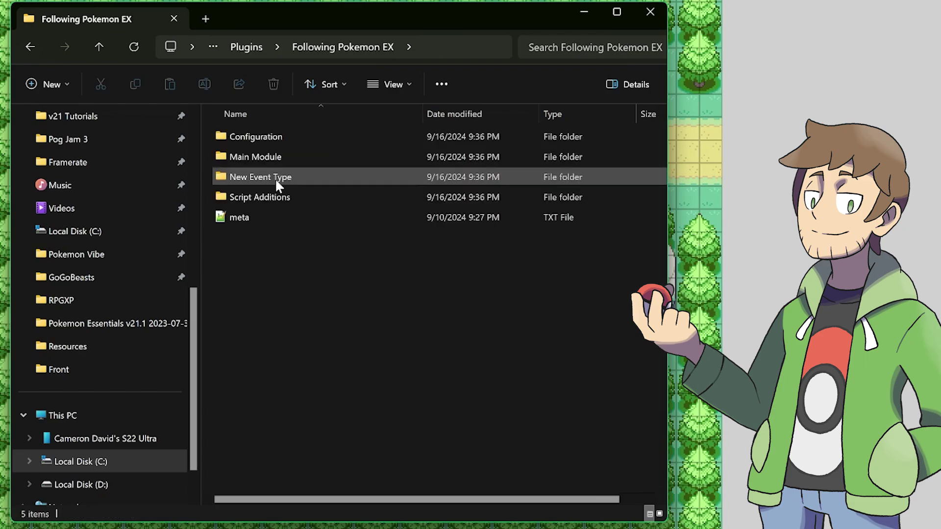
double_click(266, 138)
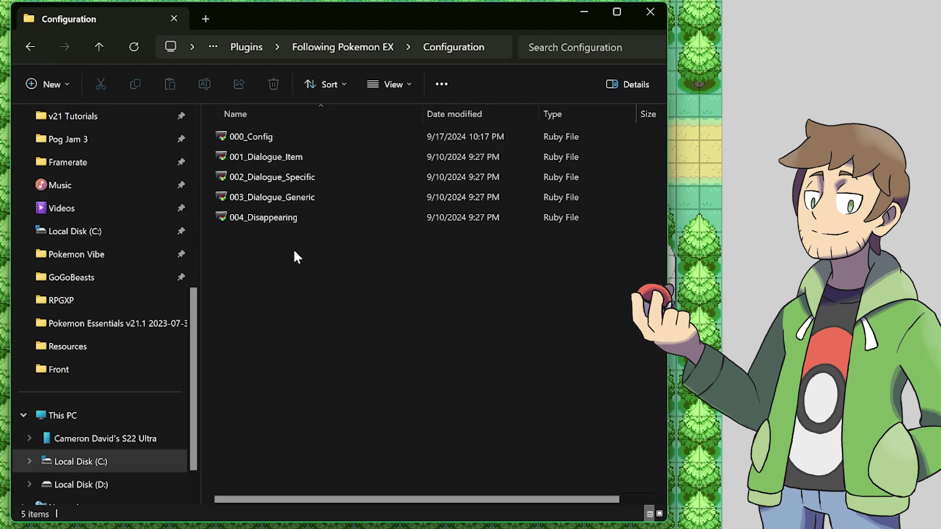
click(360, 131)
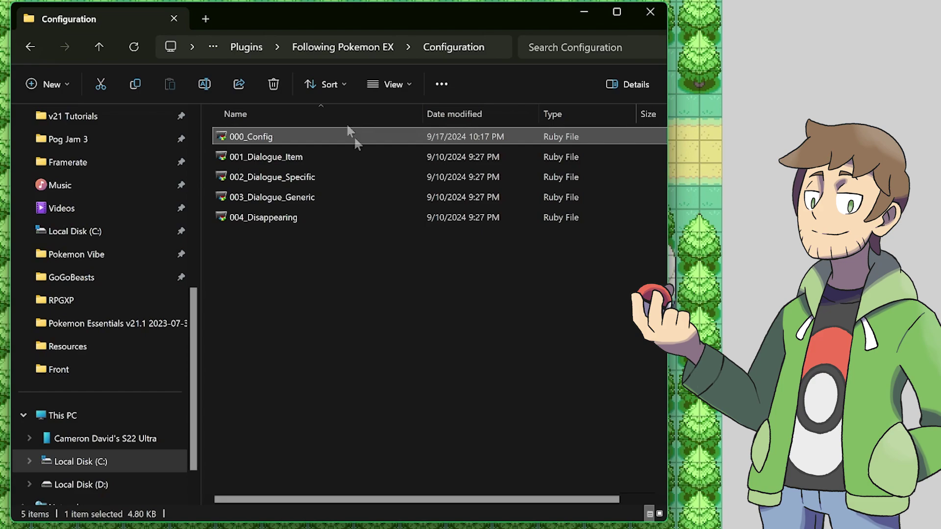
right_click(349, 135)
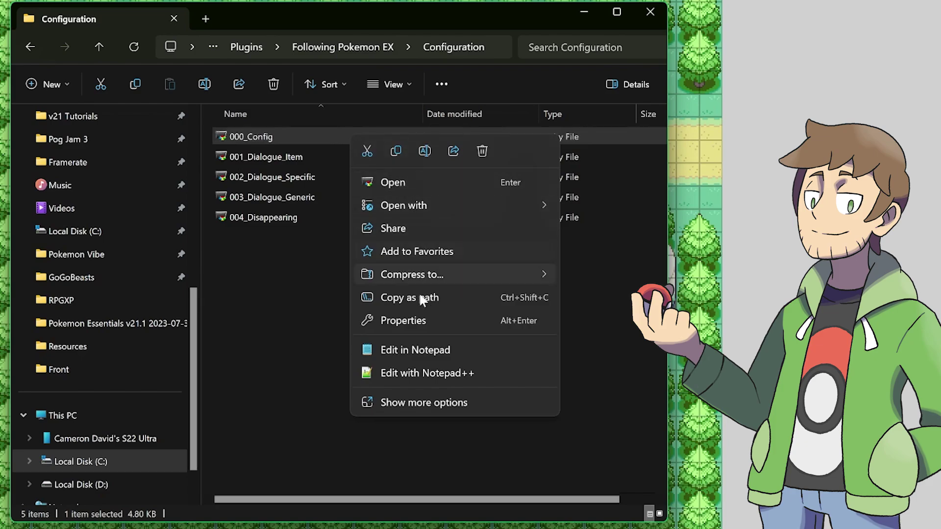
click(416, 369)
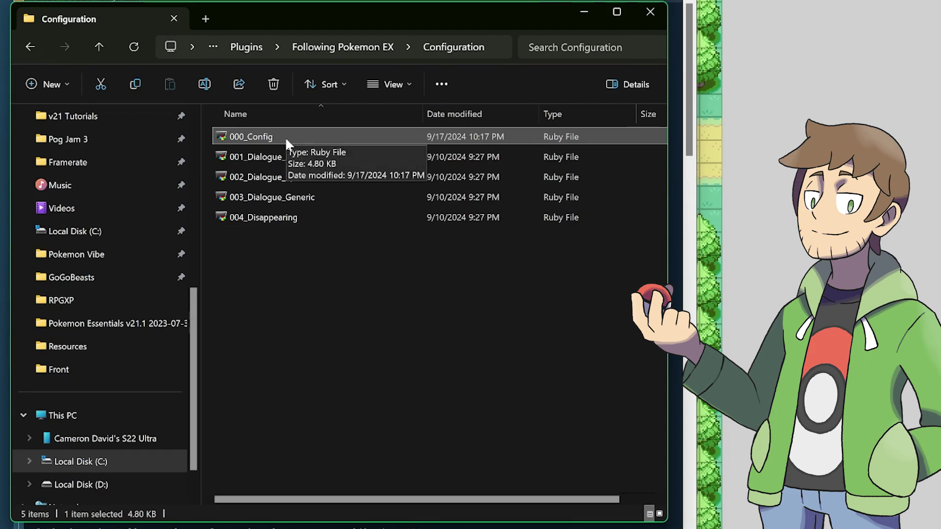
Step: Open 000_Config.rb in Notepad++ and review the animation ID constants and the CYCLE_PARTY_KEY setting
double_click(331, 137)
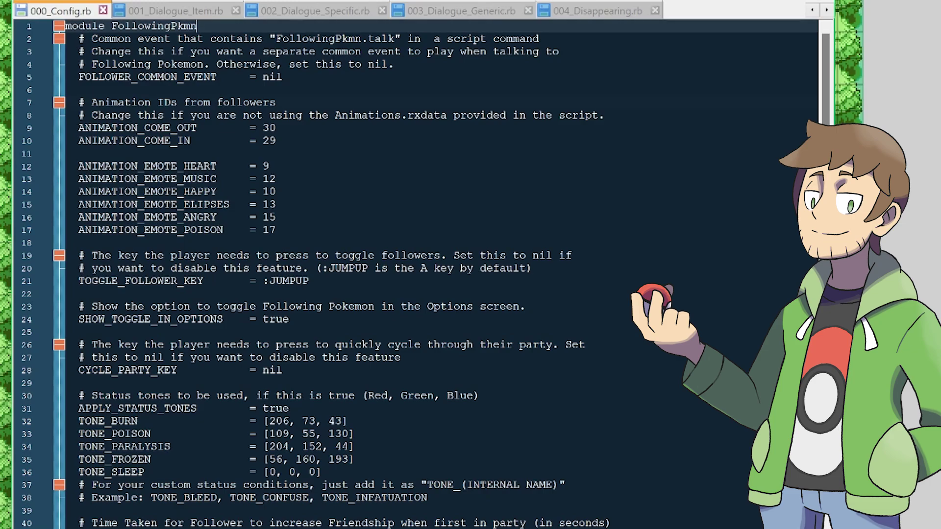
click(276, 102)
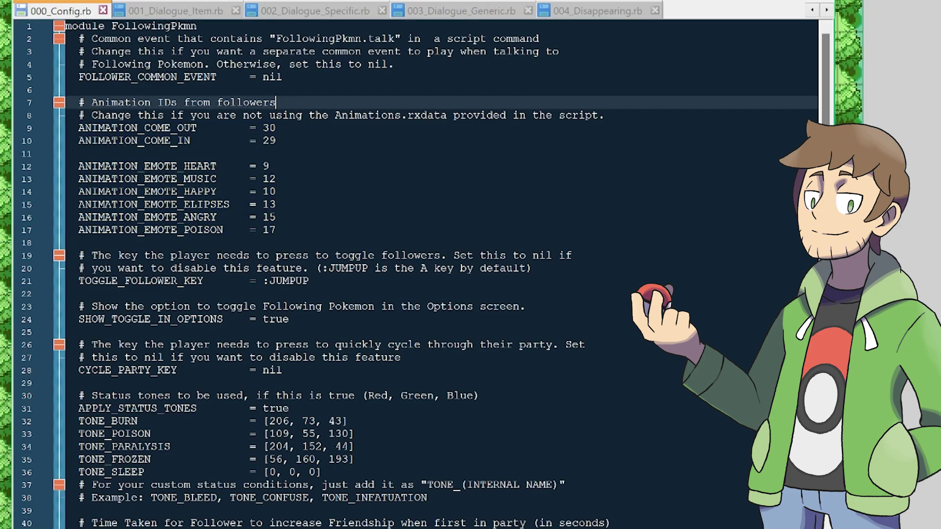
drag(79, 128, 276, 230)
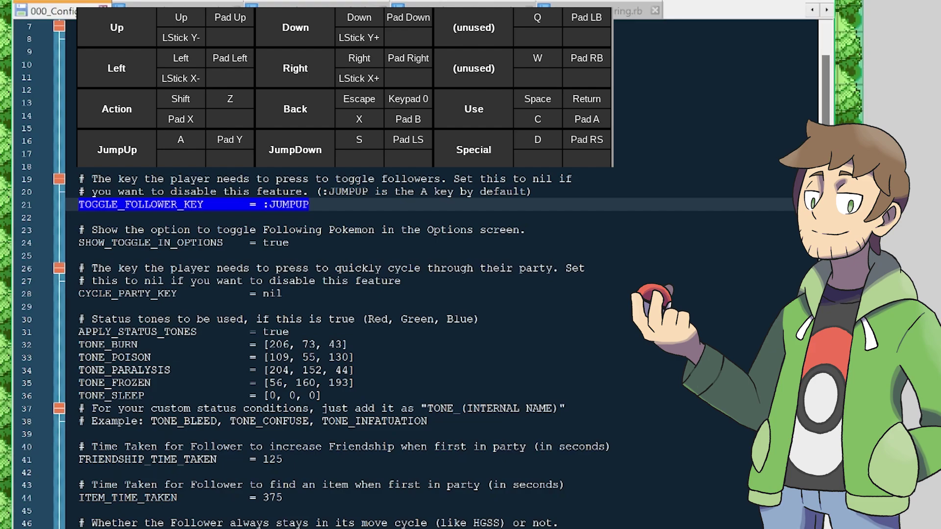
triple_click(176, 293)
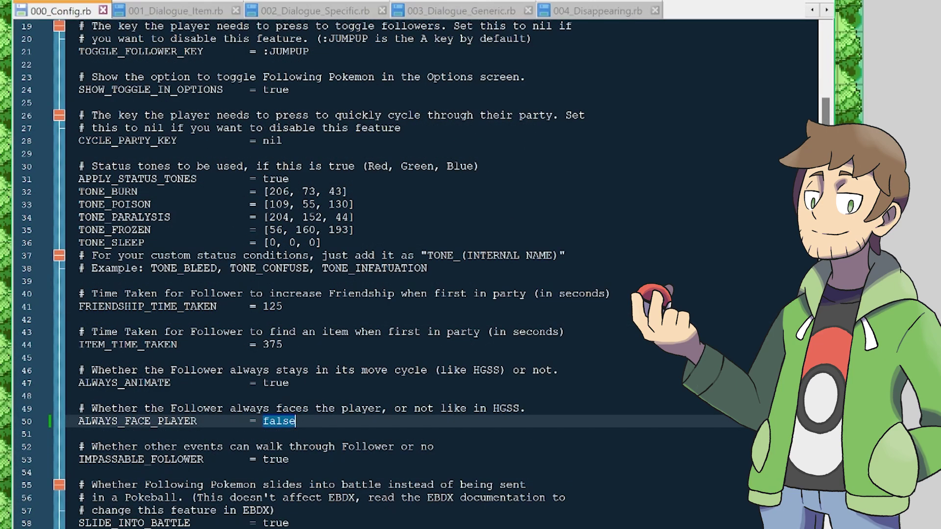
Step: Change ALWAYS_FACE_PLAYER from false to true and save 000_Config.rb
text(true)
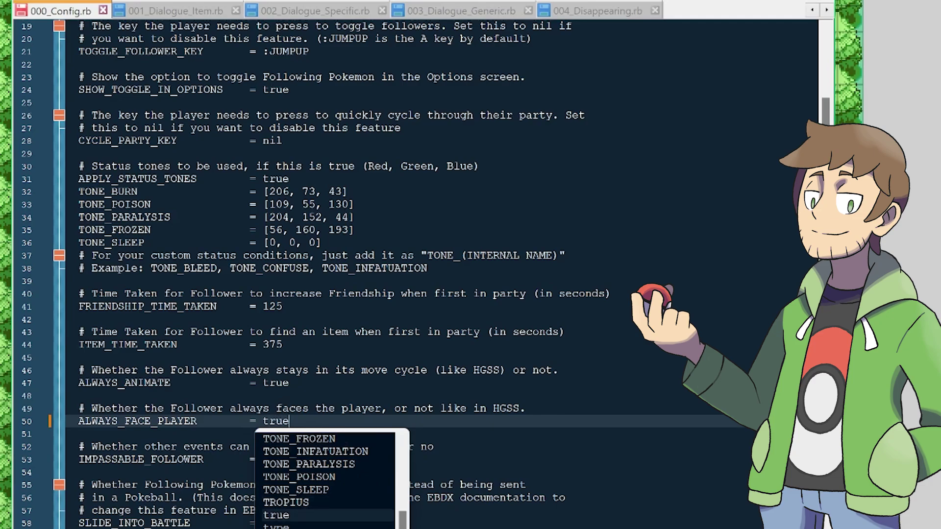
key(Escape)
key(ctrl+s)
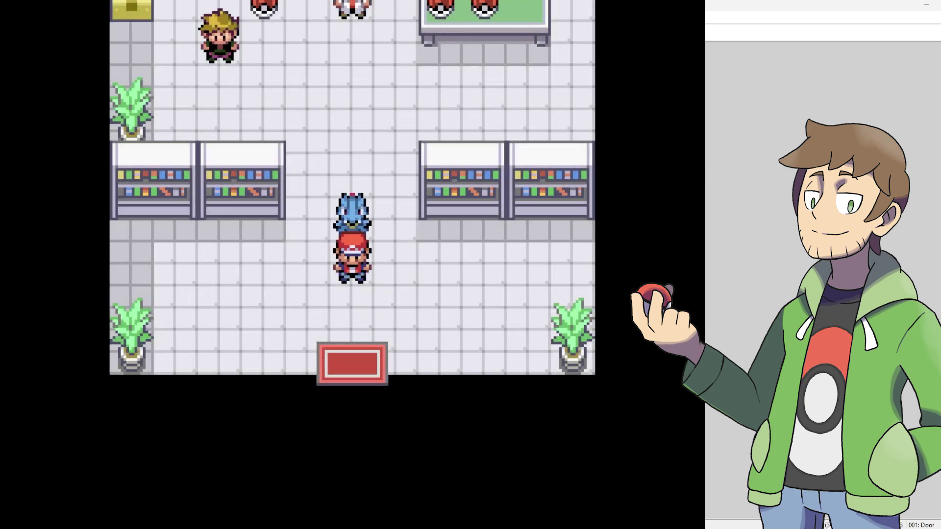
Step: Walk the player around the lab with the arrow keys, watching Totodile turn to face him
key(Left)
key(Up)
key(Right)
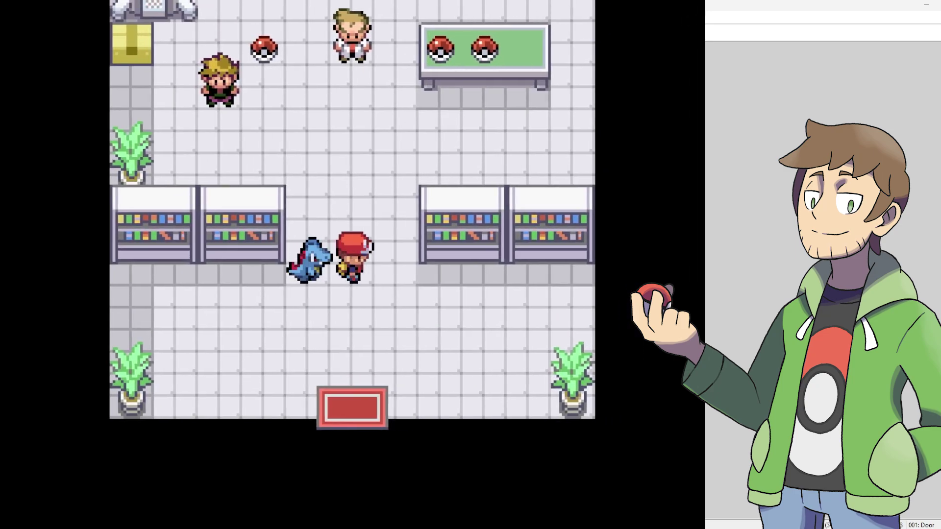
key(Down)
key(Right)
key(Left)
key(Left)
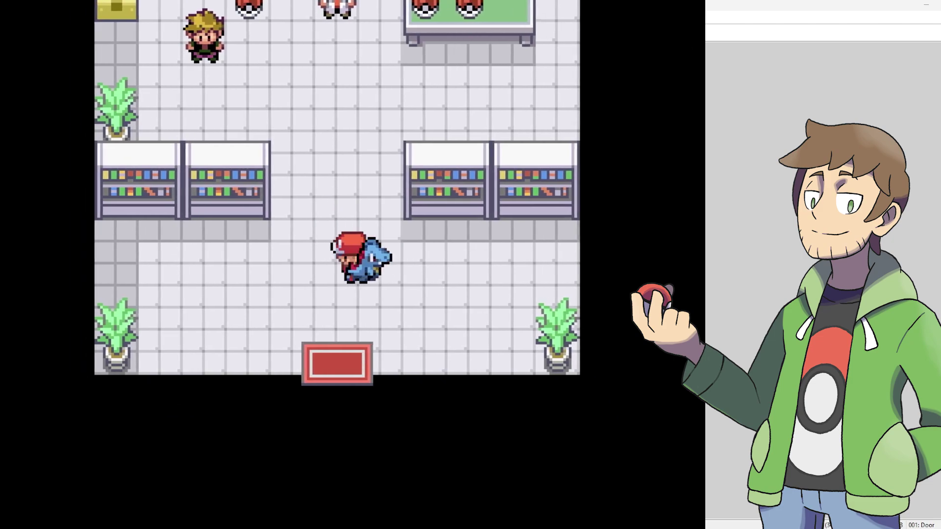
key(Up)
key(Right)
key(Right)
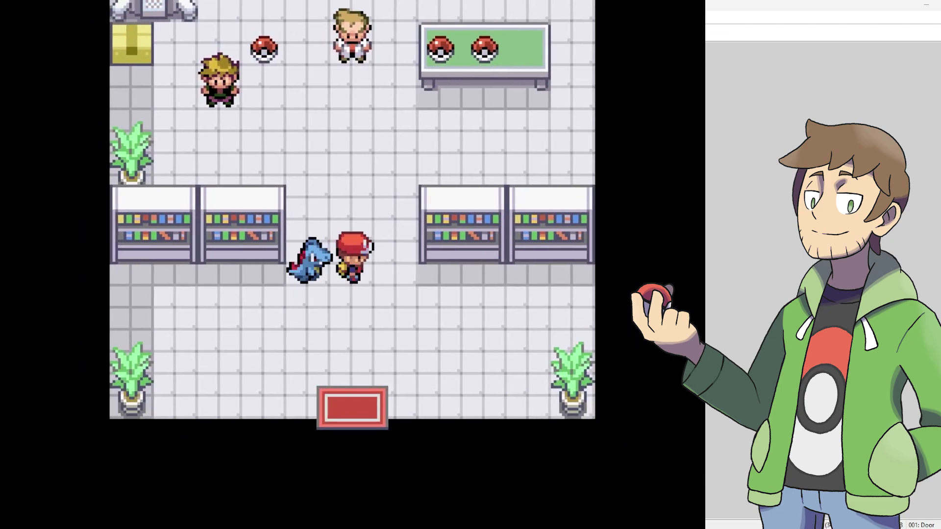
key(Down)
key(Down)
key(Left)
key(Left)
key(Right)
key(Right)
key(Up)
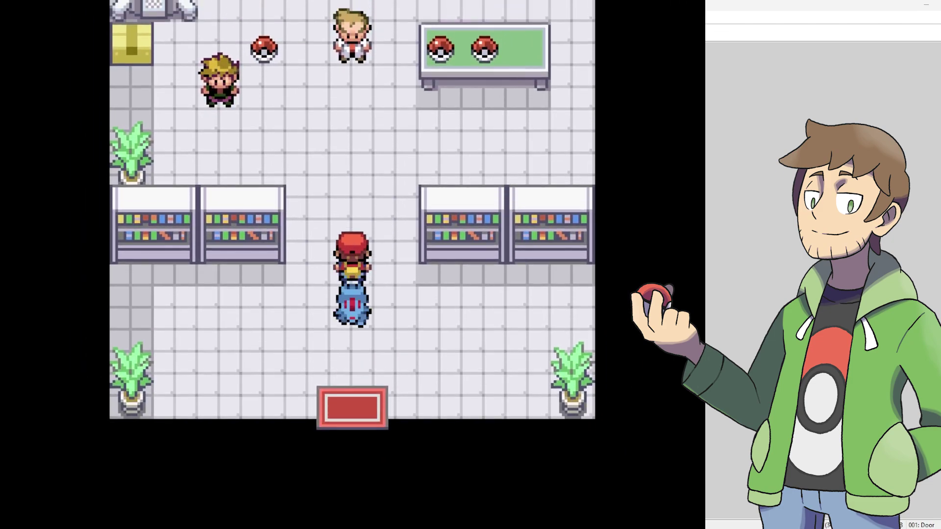
key(Down)
key(Right)
key(Left)
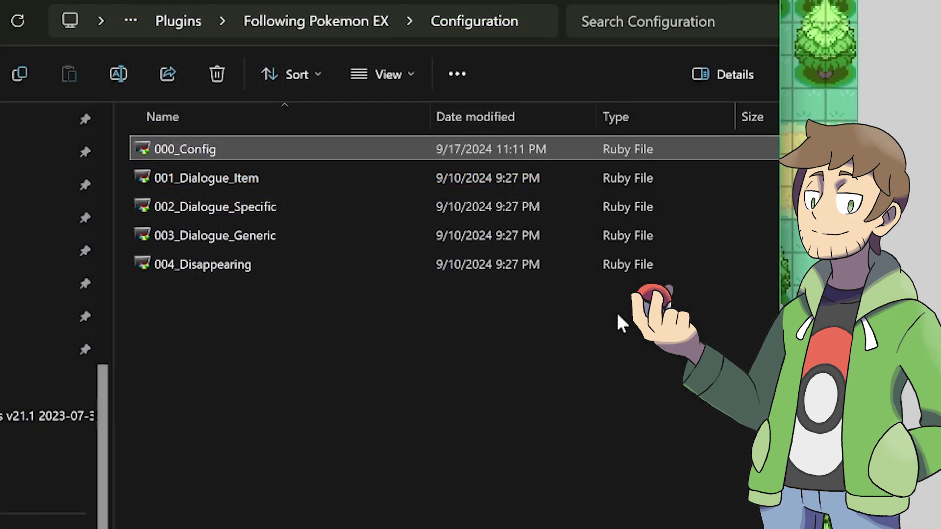
Step: Select 001_Dialogue_Item, 002_Dialogue_Specific, 003_Dialogue_Generic and 004_Disappearing in turn, ending on 001_Dialogue_Item
click(277, 179)
click(277, 207)
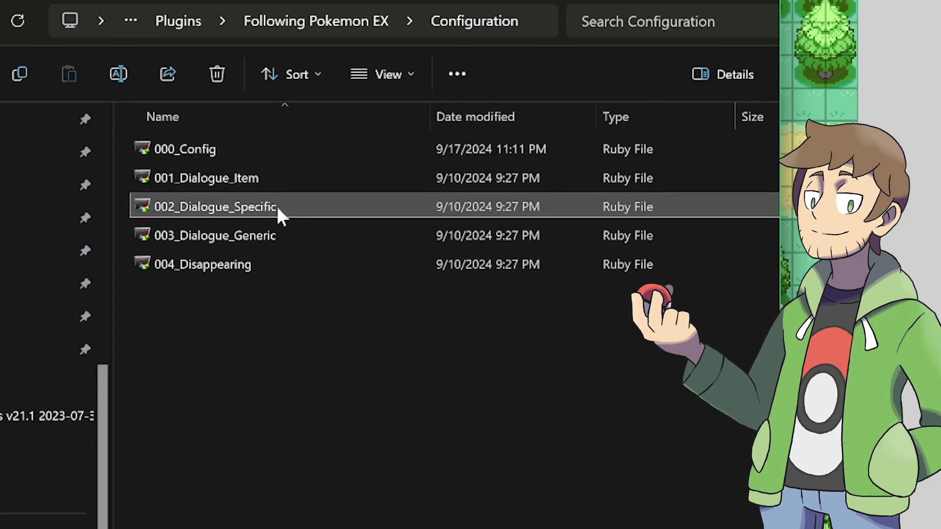
click(271, 236)
click(268, 265)
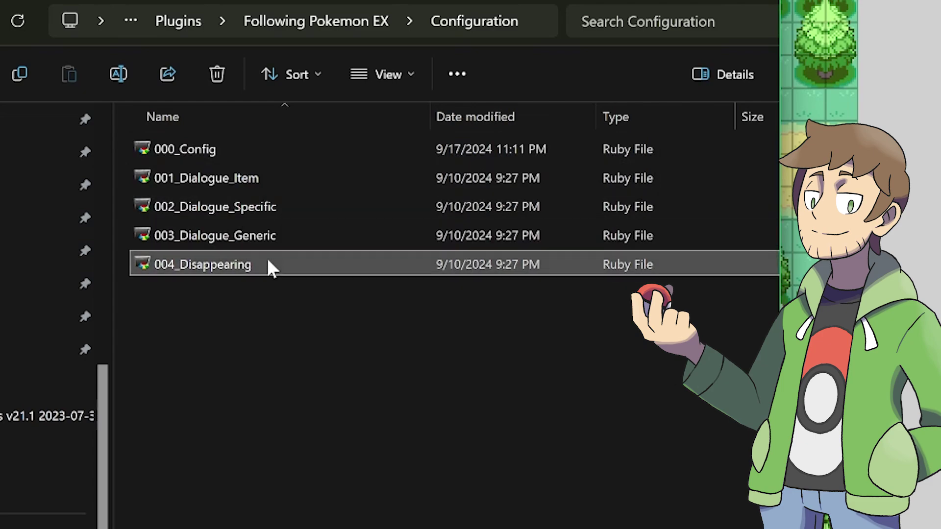
click(286, 177)
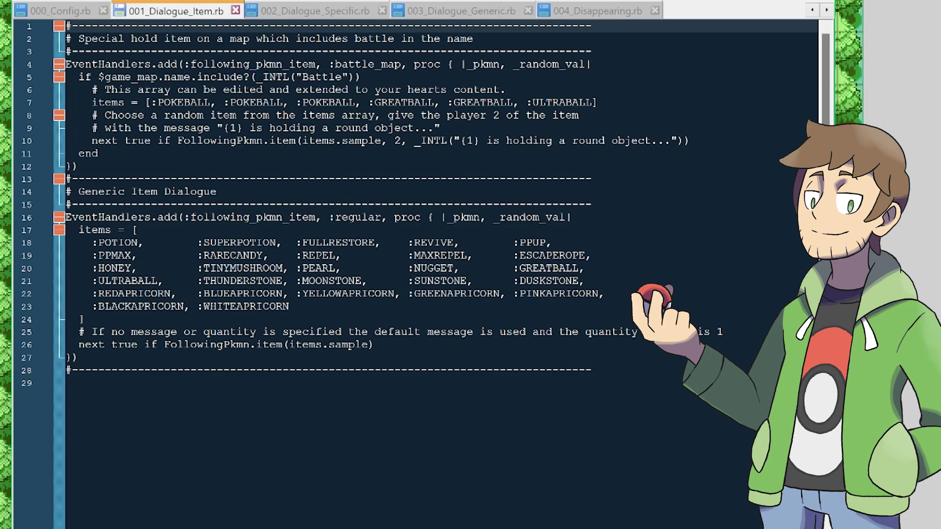
Step: Point out the GREENAPRICORN item entry and the Battle map-name check in 001_Dialogue_Item.rb
click(440, 294)
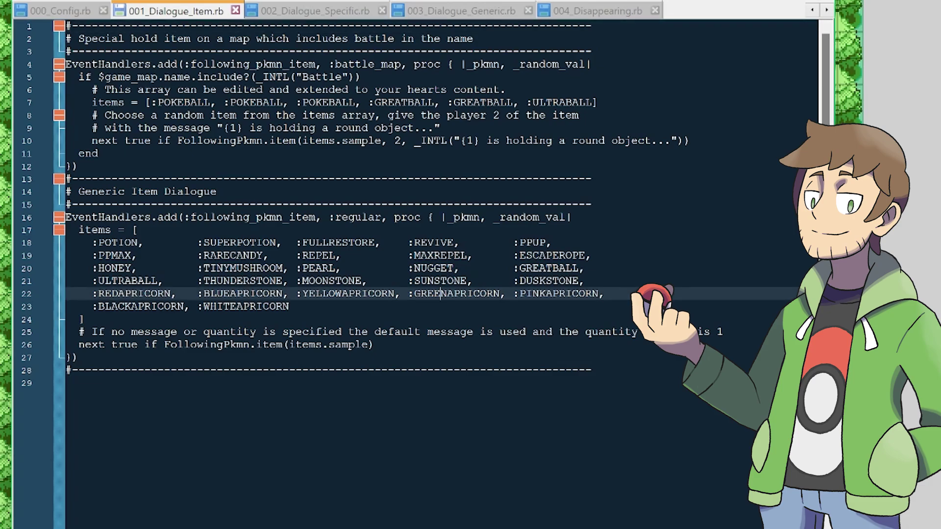
click(335, 77)
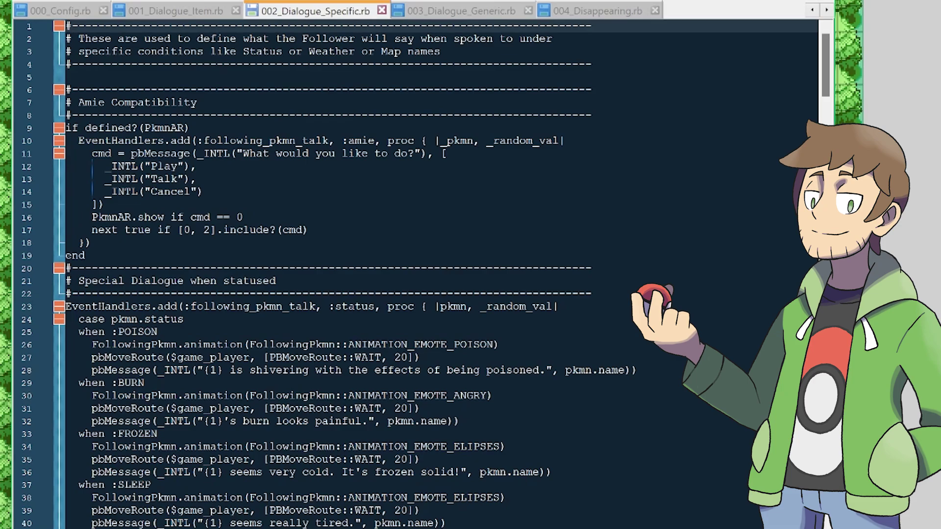
Step: Read through 002_Dialogue_Specific.rb, highlighting the POISON status line and the nurse greeting line
click(422, 345)
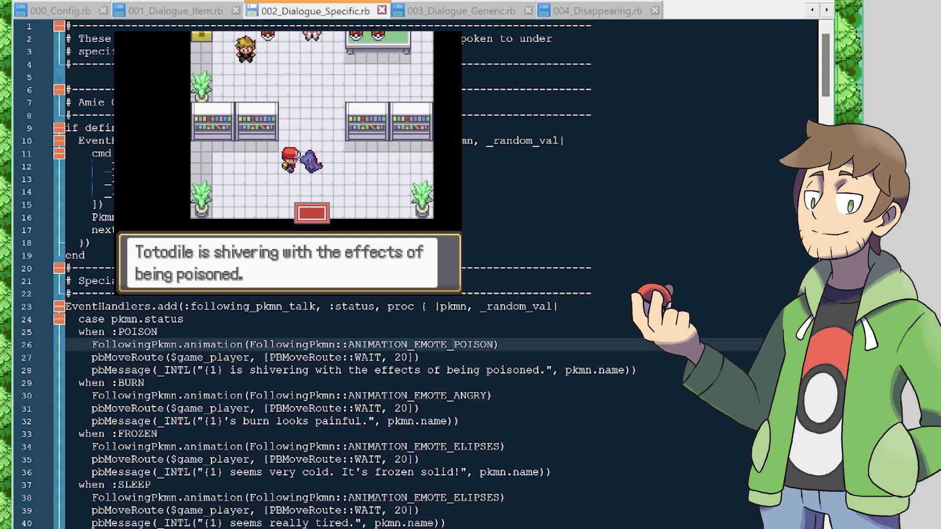
scroll(343, 275, down, 15)
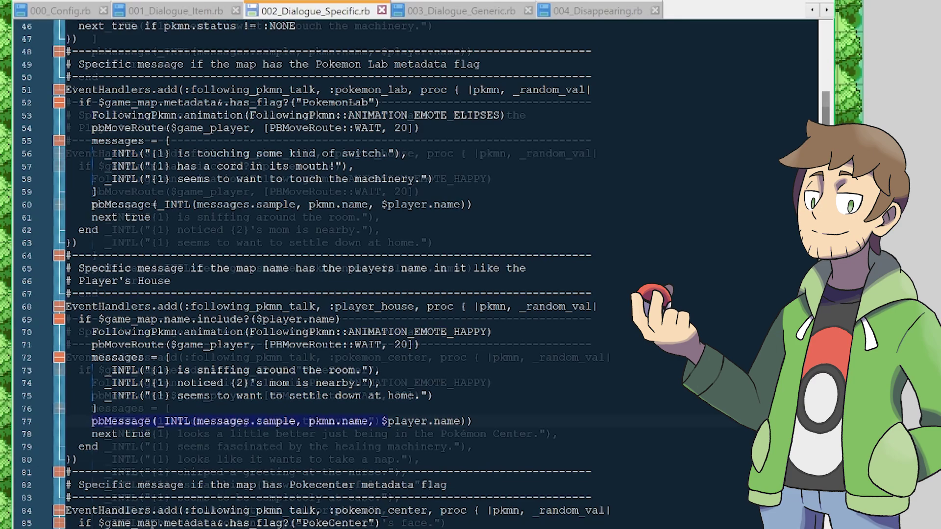
scroll(416, 274, down, 4)
drag(92, 421, 387, 421)
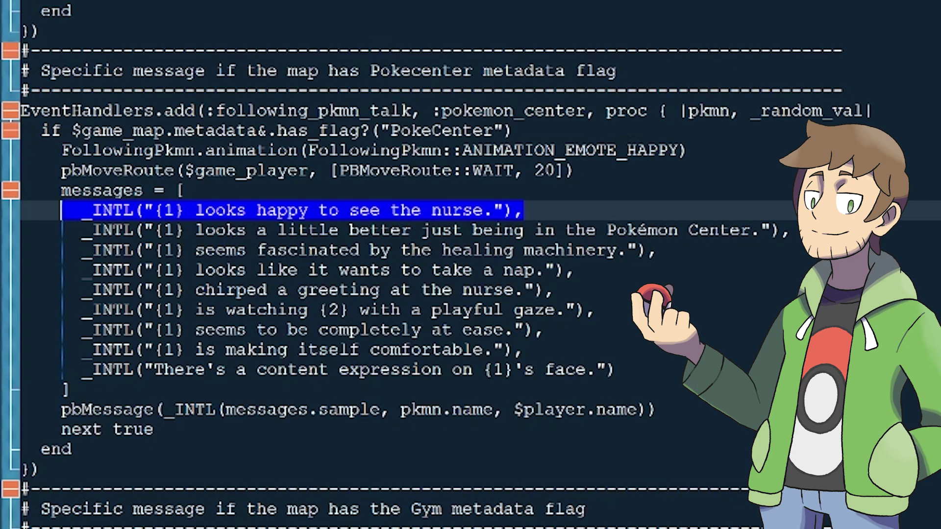
click(184, 210)
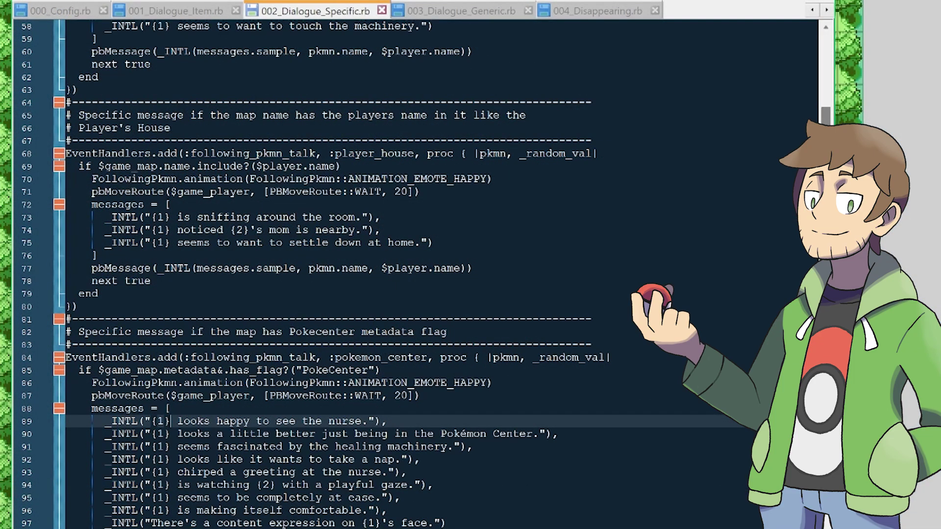
scroll(313, 275, down, 20)
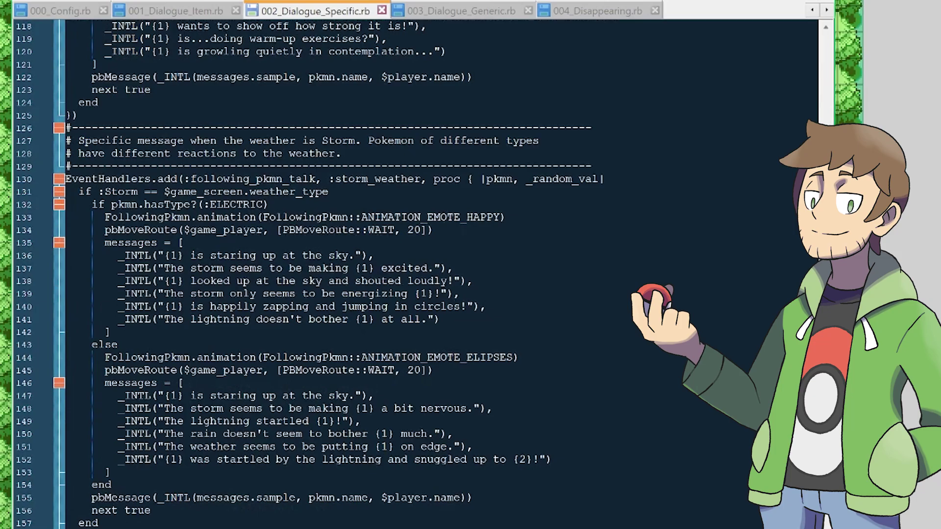
scroll(314, 274, down, 18)
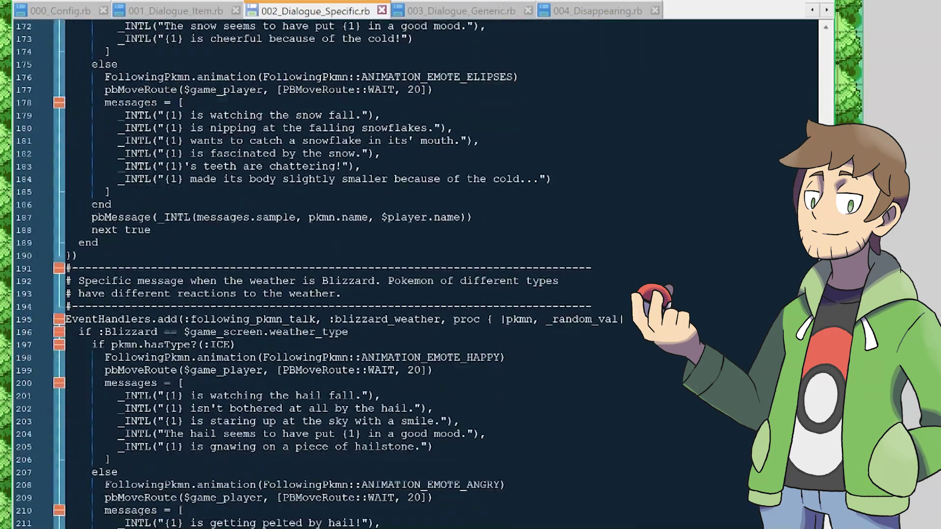
scroll(314, 274, down, 5)
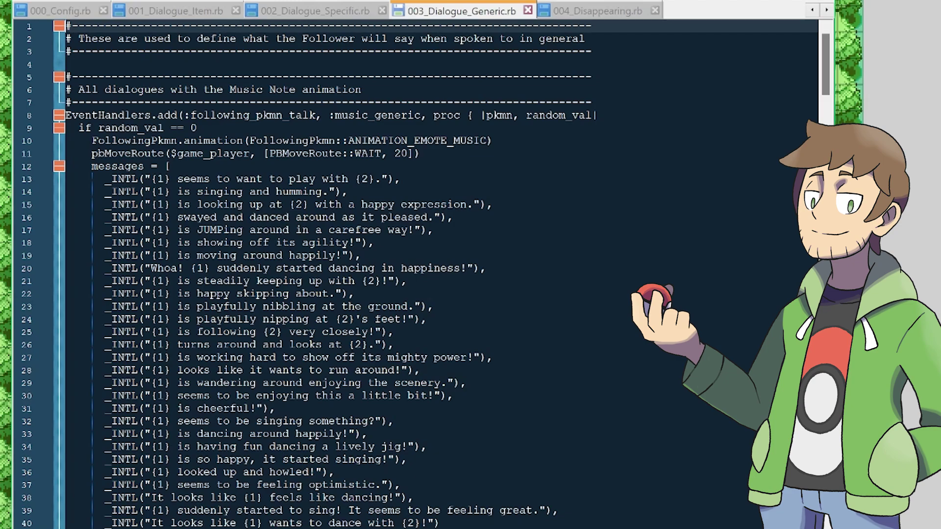
Step: Scroll through the music-note move routes, mark the TURN_UP step, then move to 004_Disappearing.rb
scroll(343, 275, down, 6)
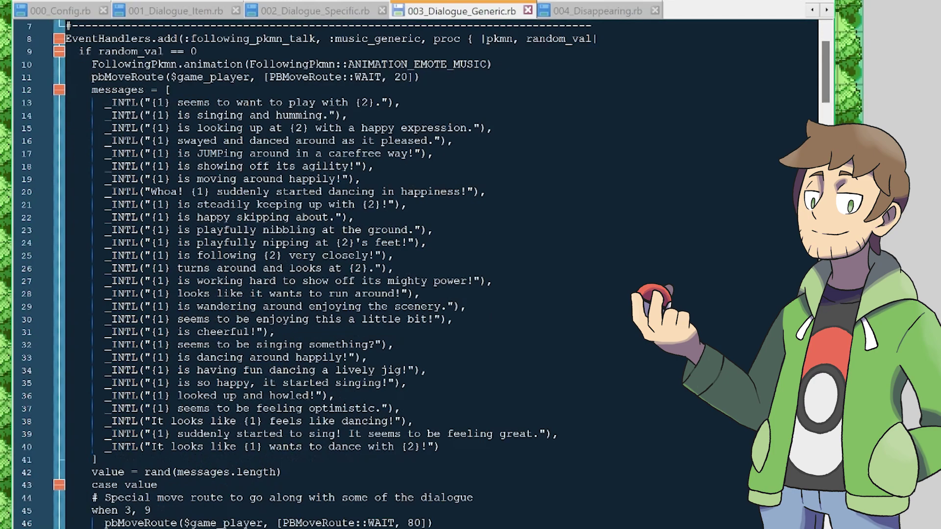
scroll(417, 274, down, 1)
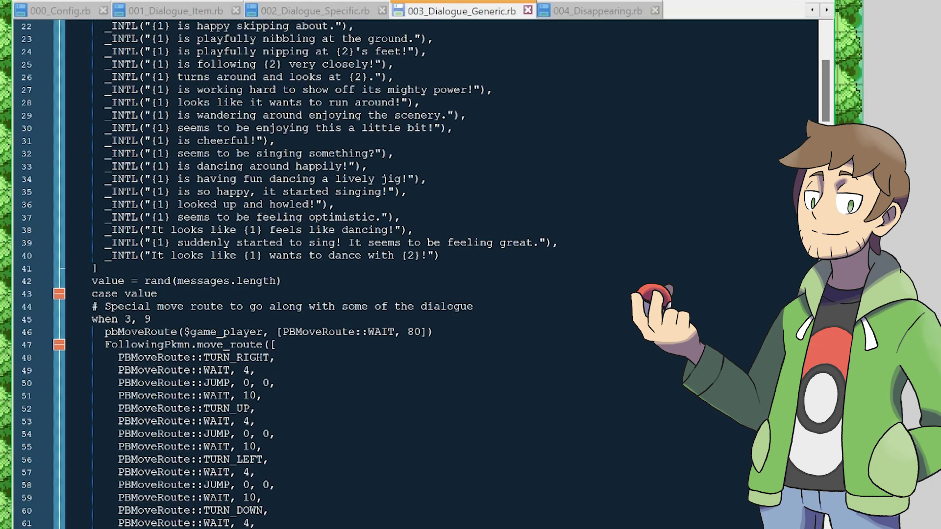
click(256, 408)
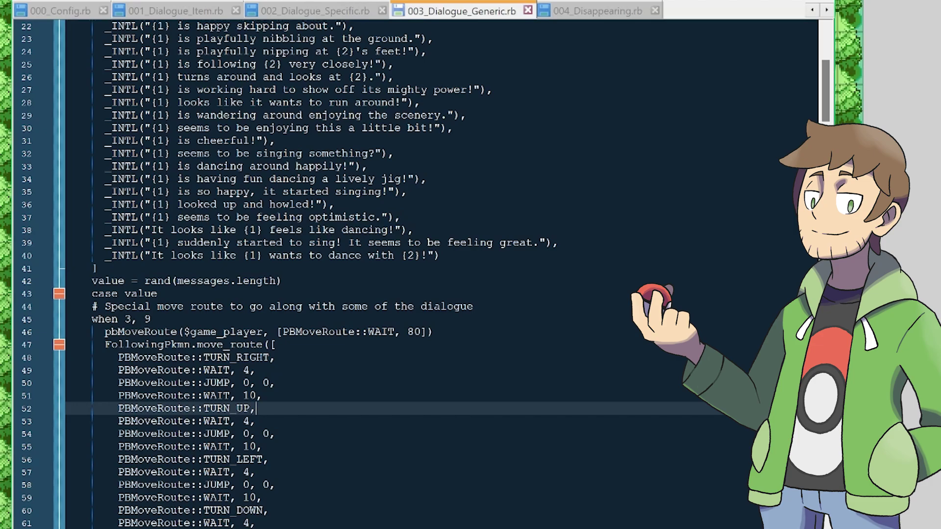
key(ctrl+Tab)
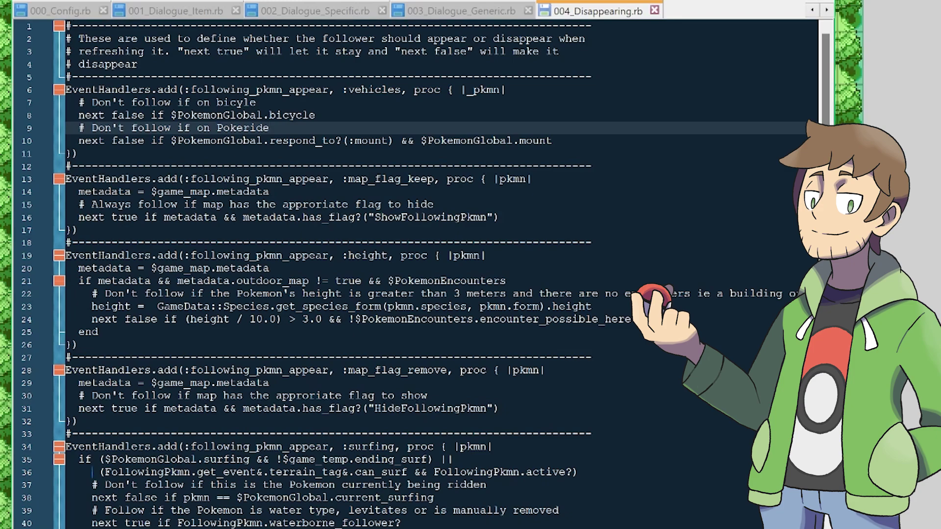
click(256, 102)
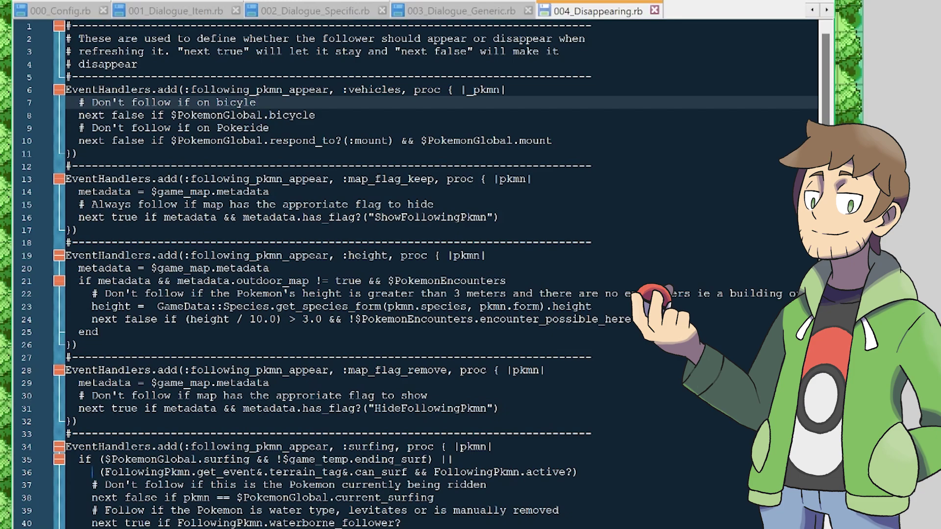
Step: Bring 000_Config.rb back into view to show ALWAYS_FACE_PLAYER = true
click(81, 11)
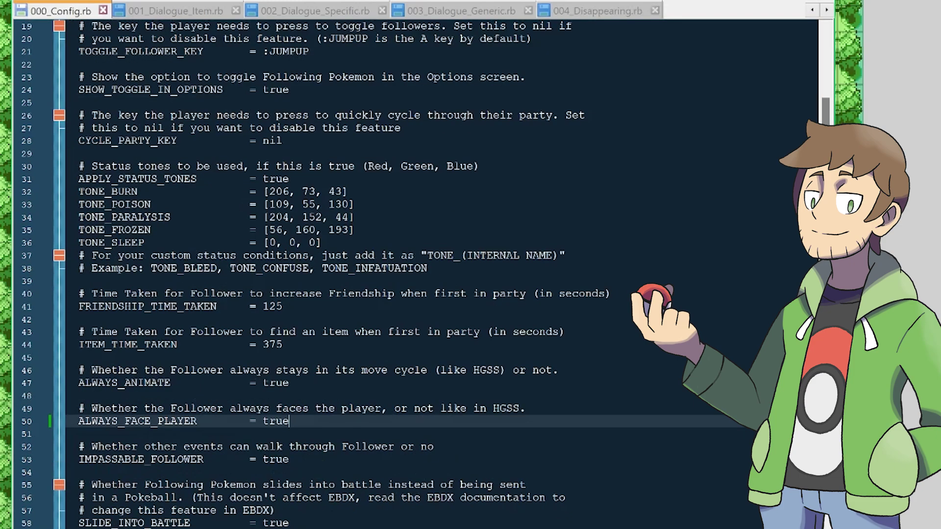